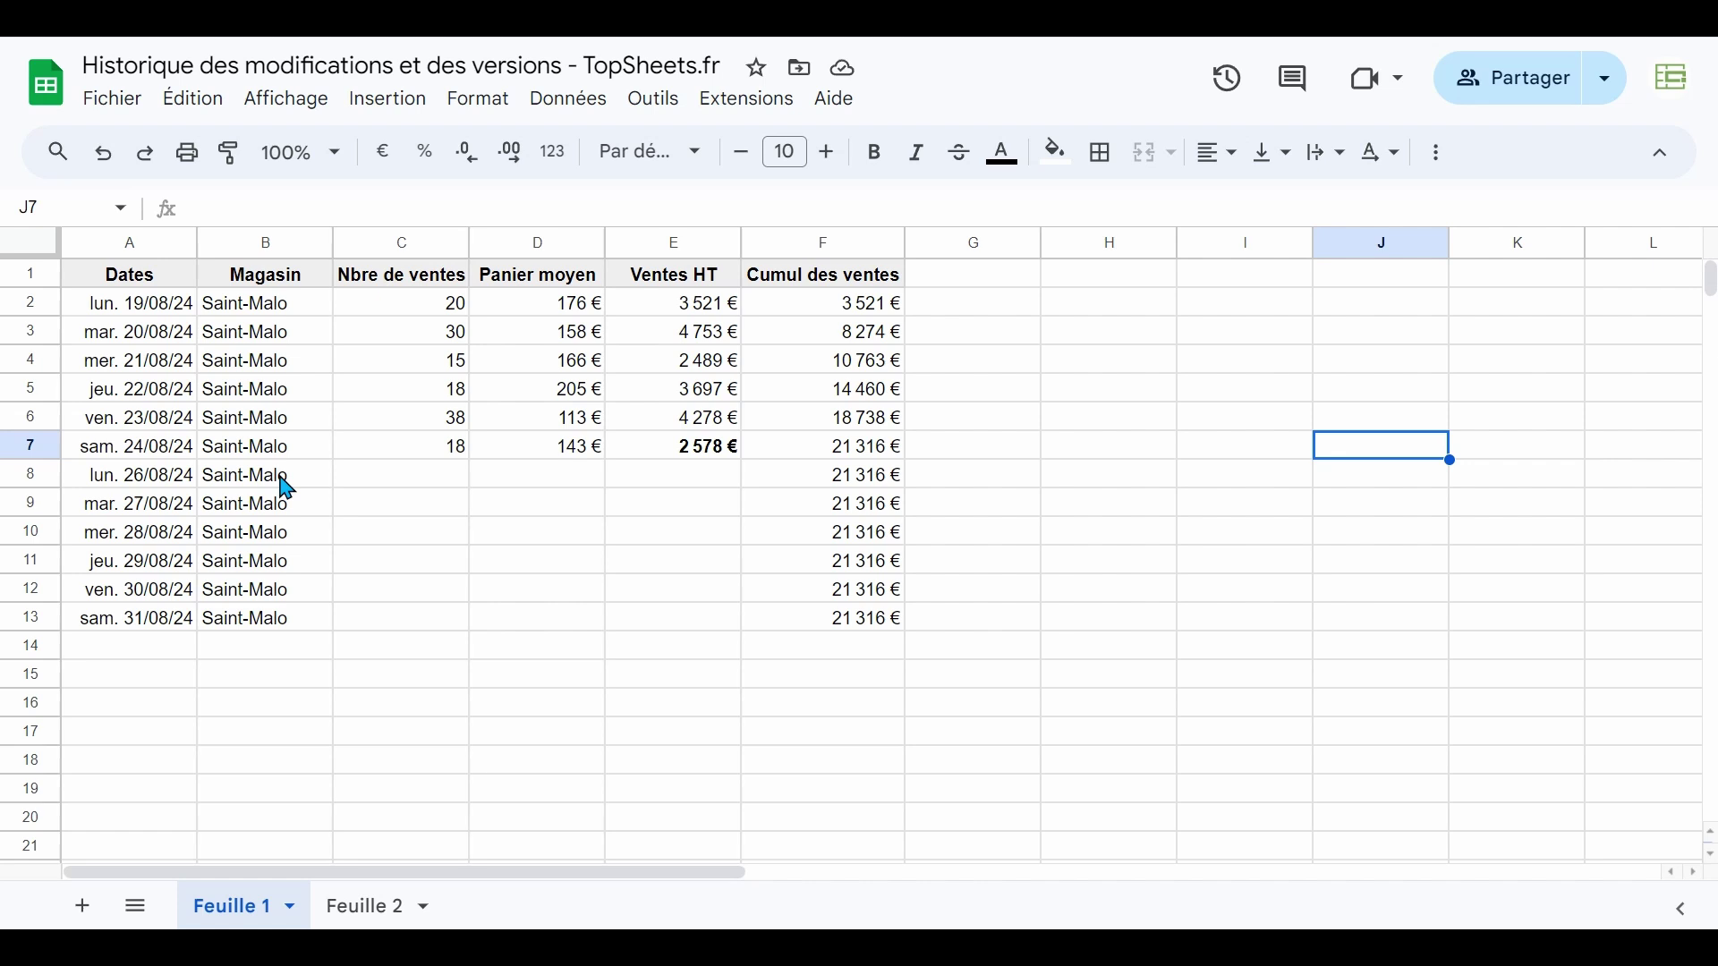
Show the edit history of cell B8, step back to its earliest change, and close the history.
click(271, 489)
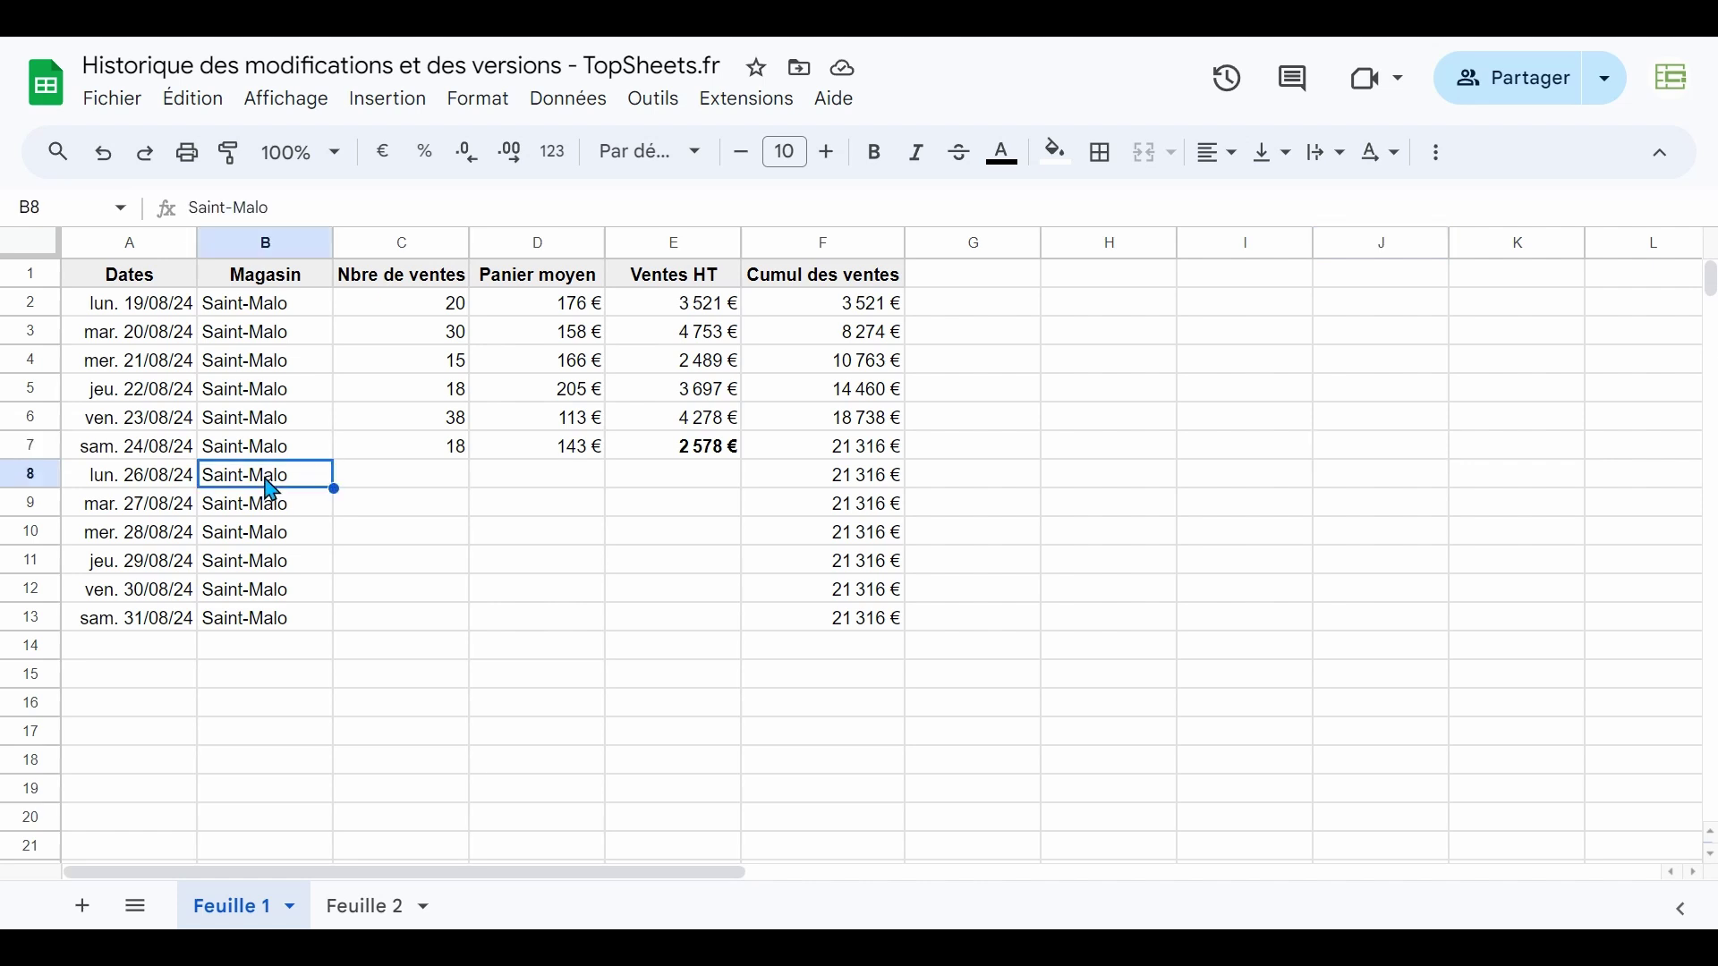
right_click(271, 490)
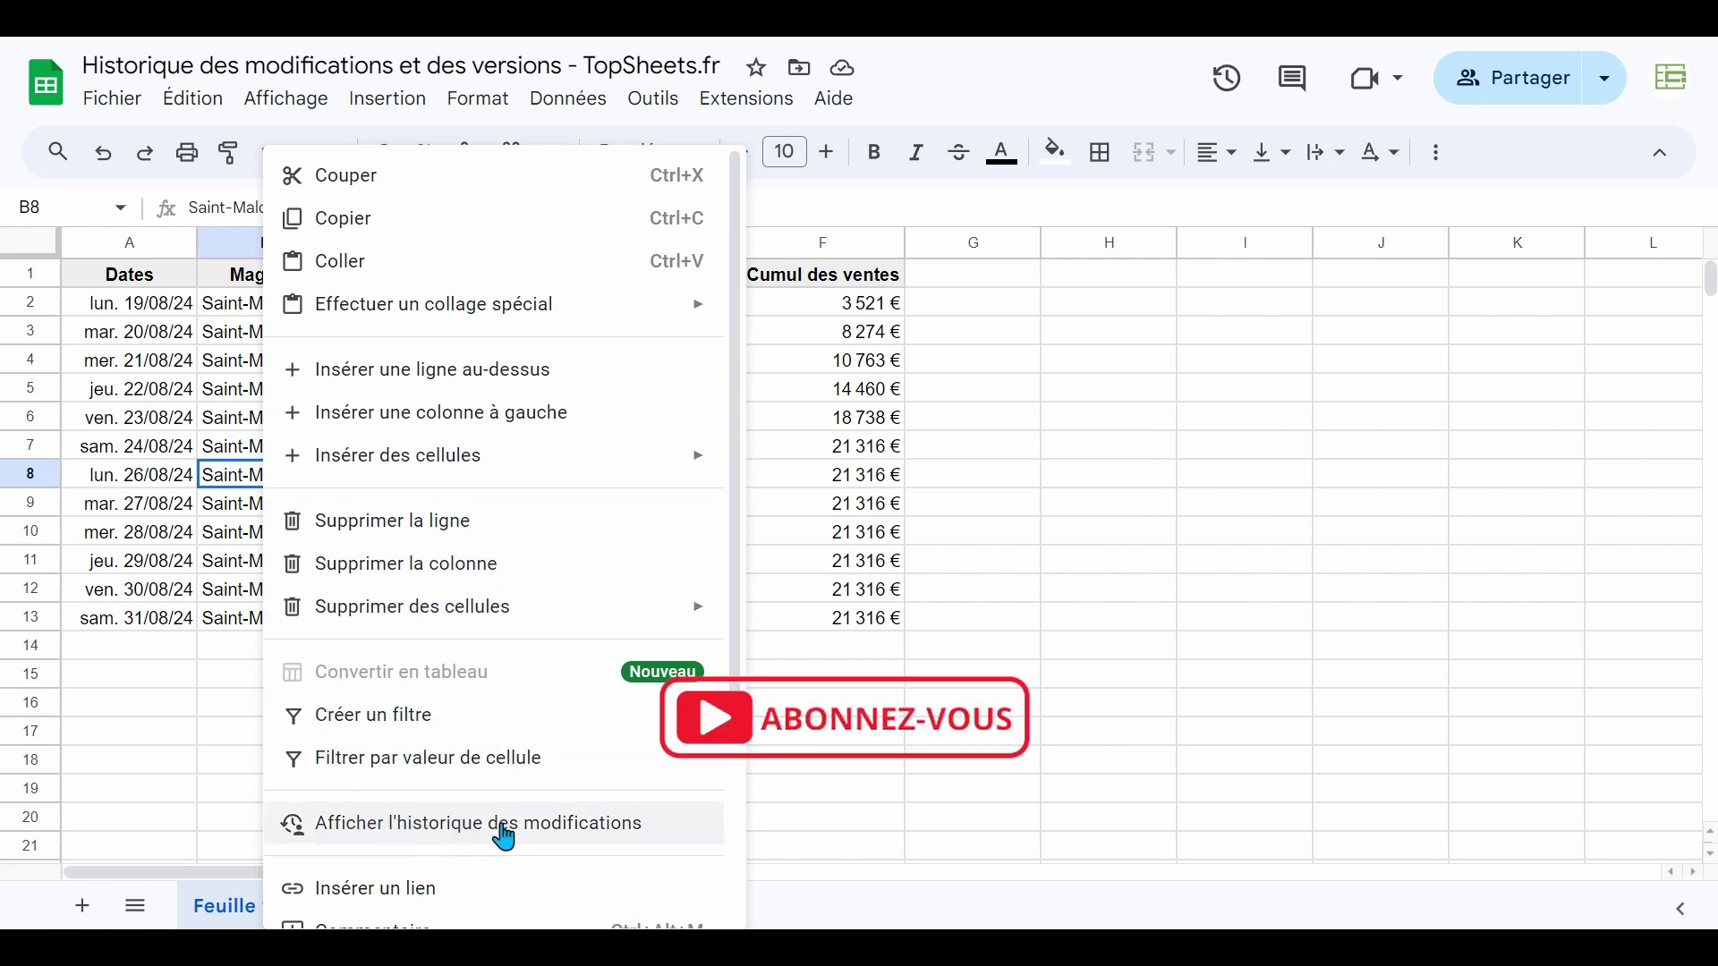
click(569, 839)
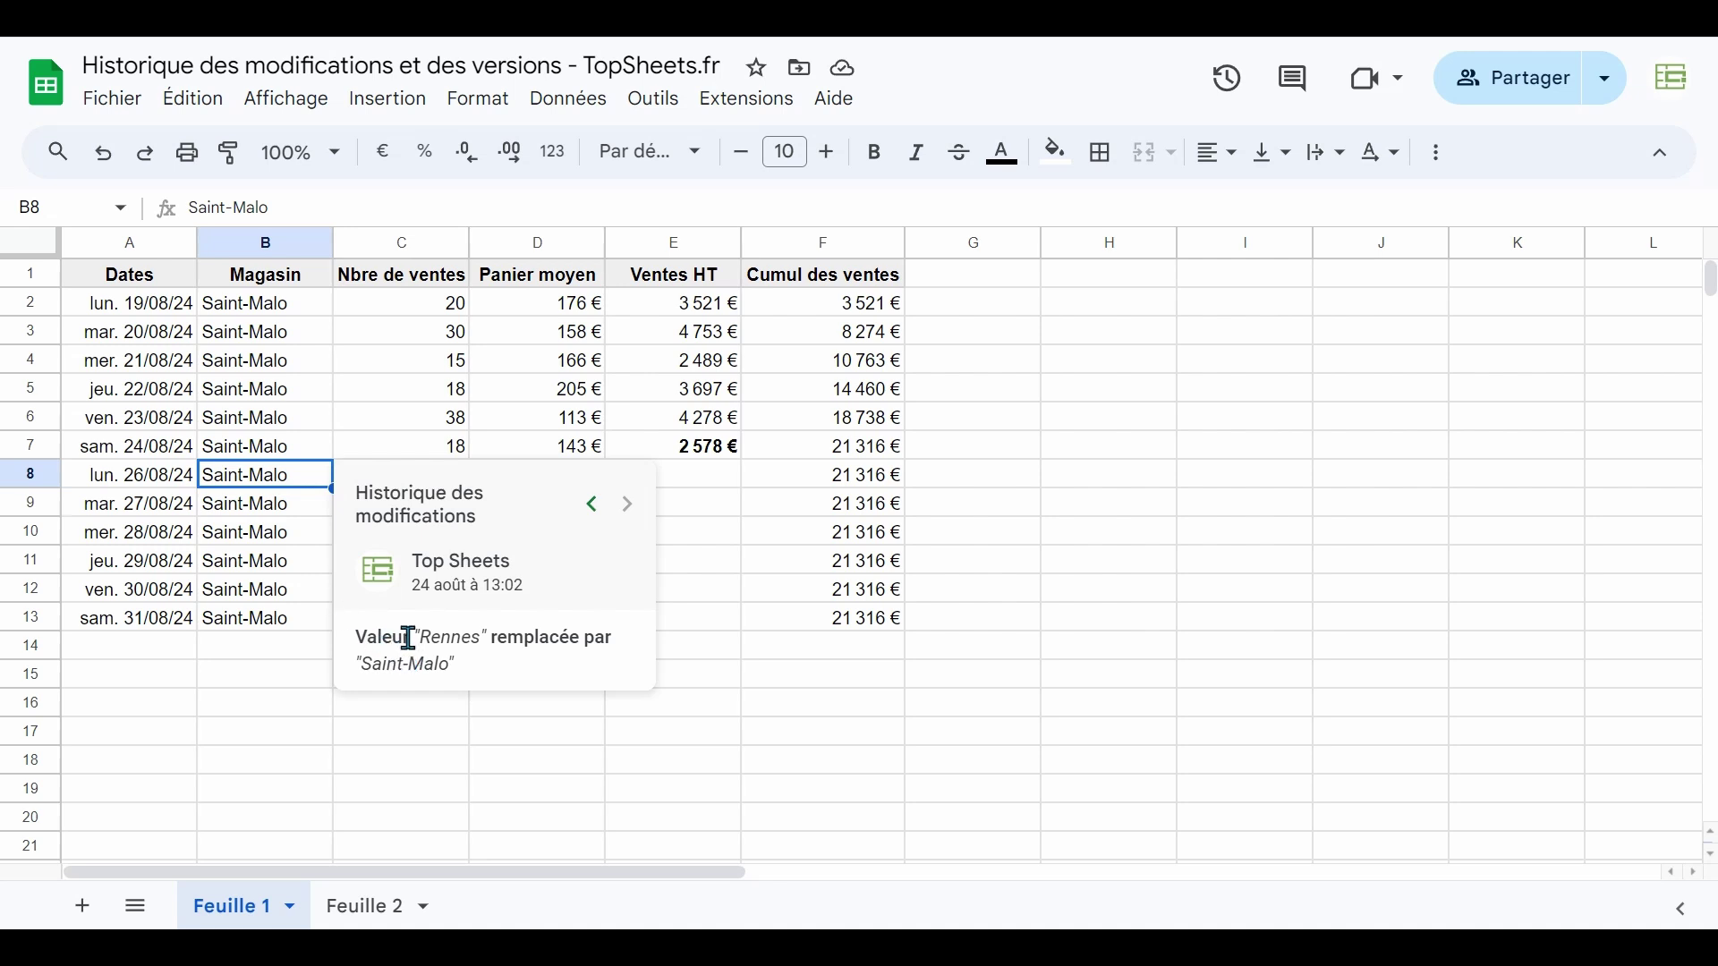
click(592, 517)
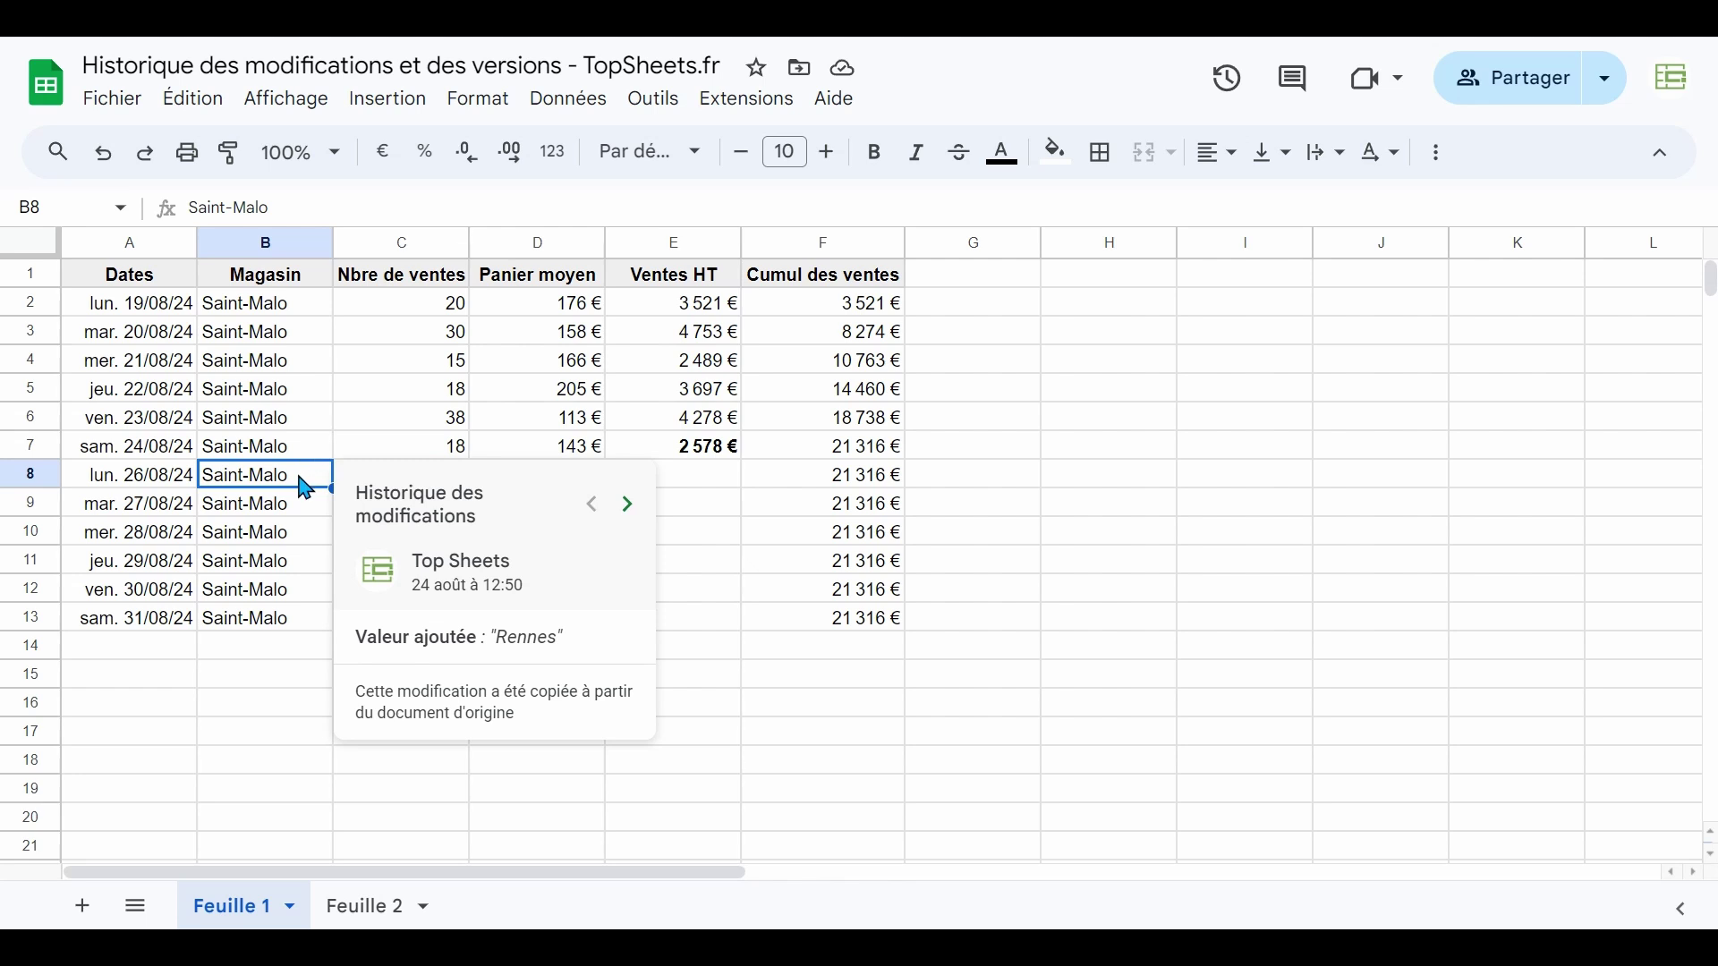
click(304, 734)
Show the edit history of cell E7, browse to the previous change and back to the latest one, then close it.
click(673, 456)
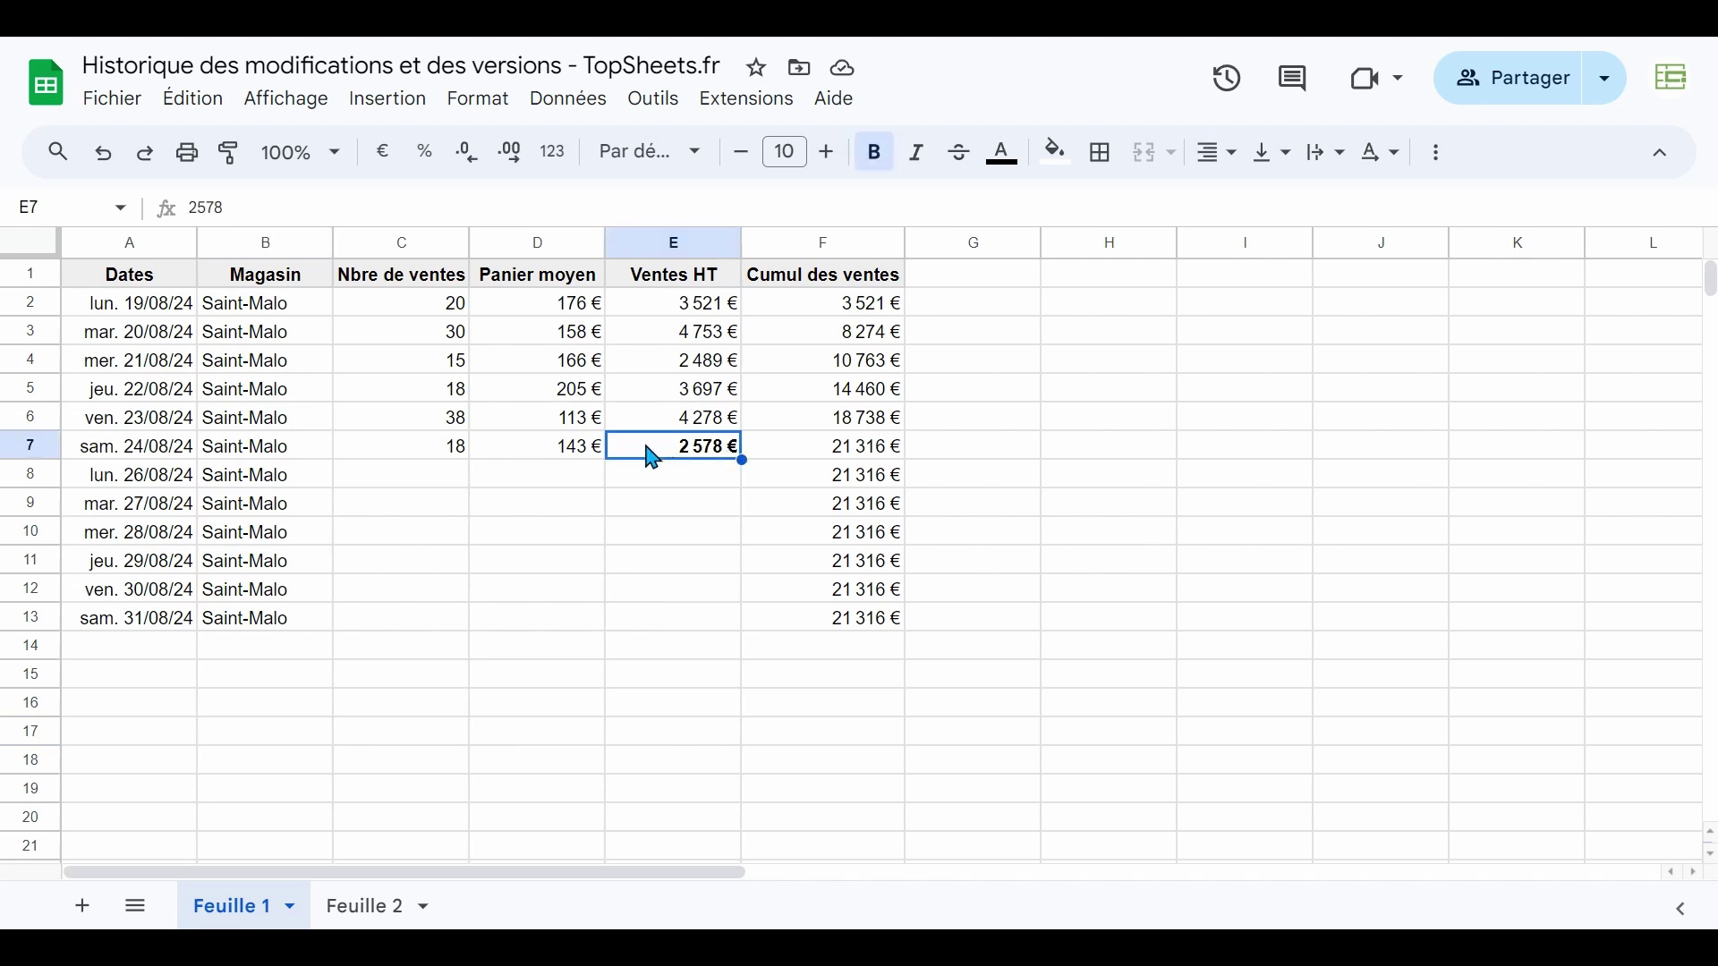
right_click(652, 458)
mouse_move(693, 627)
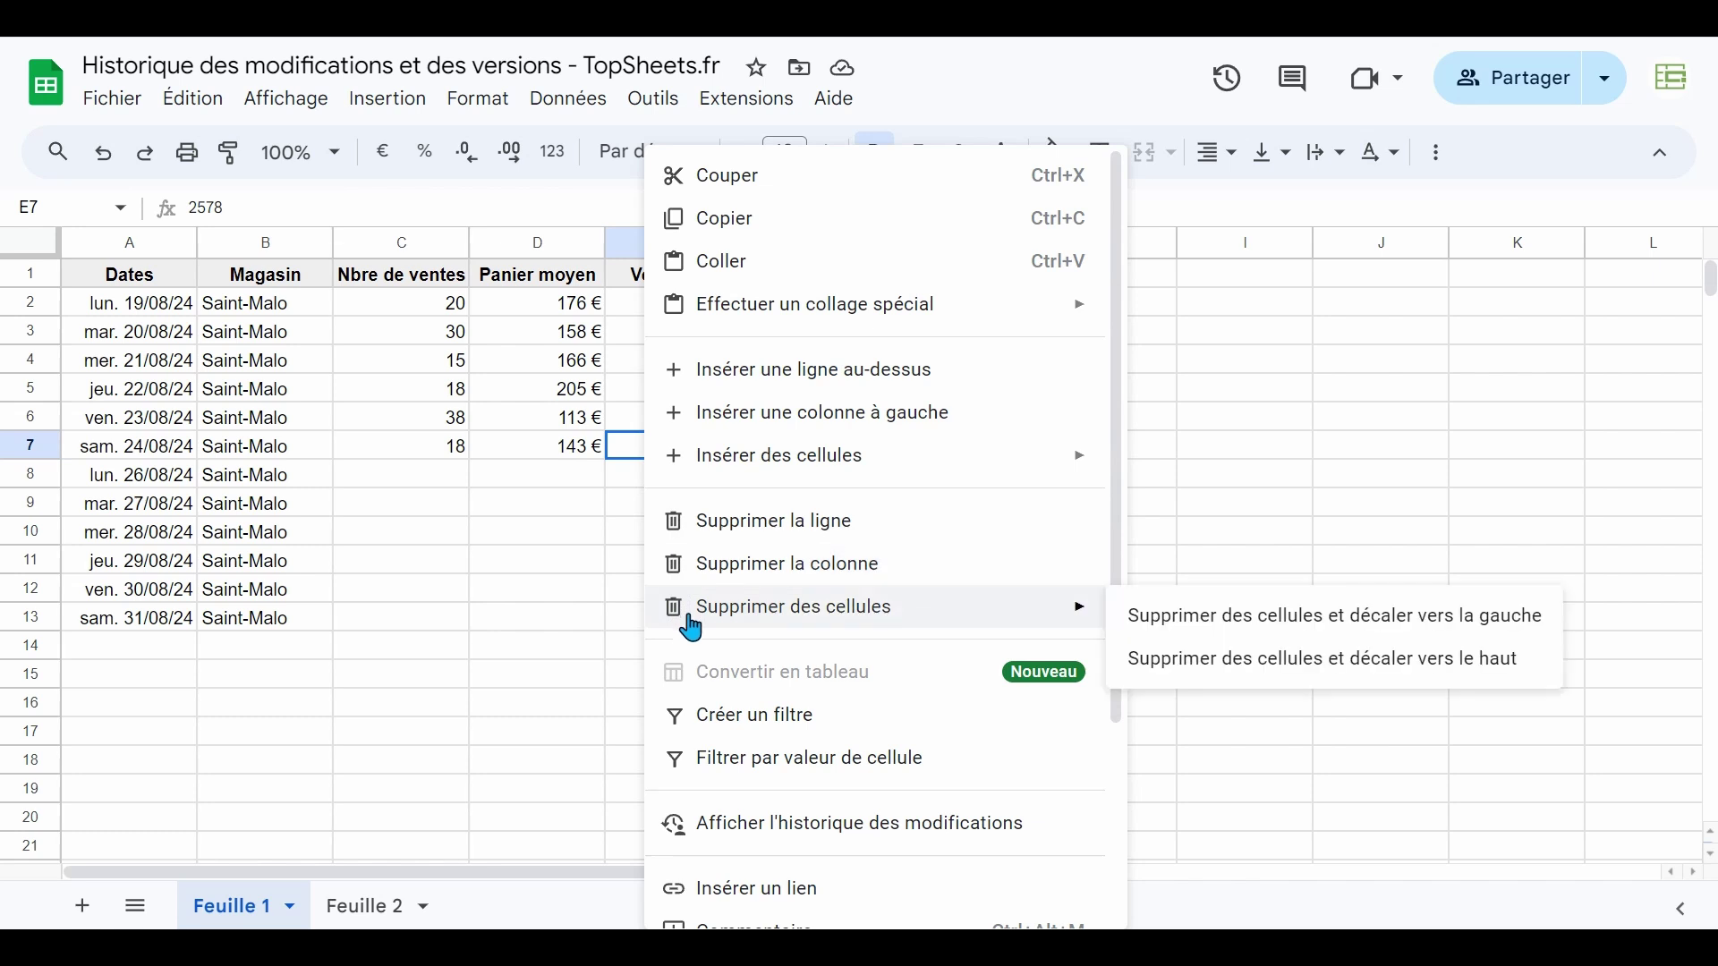
click(723, 836)
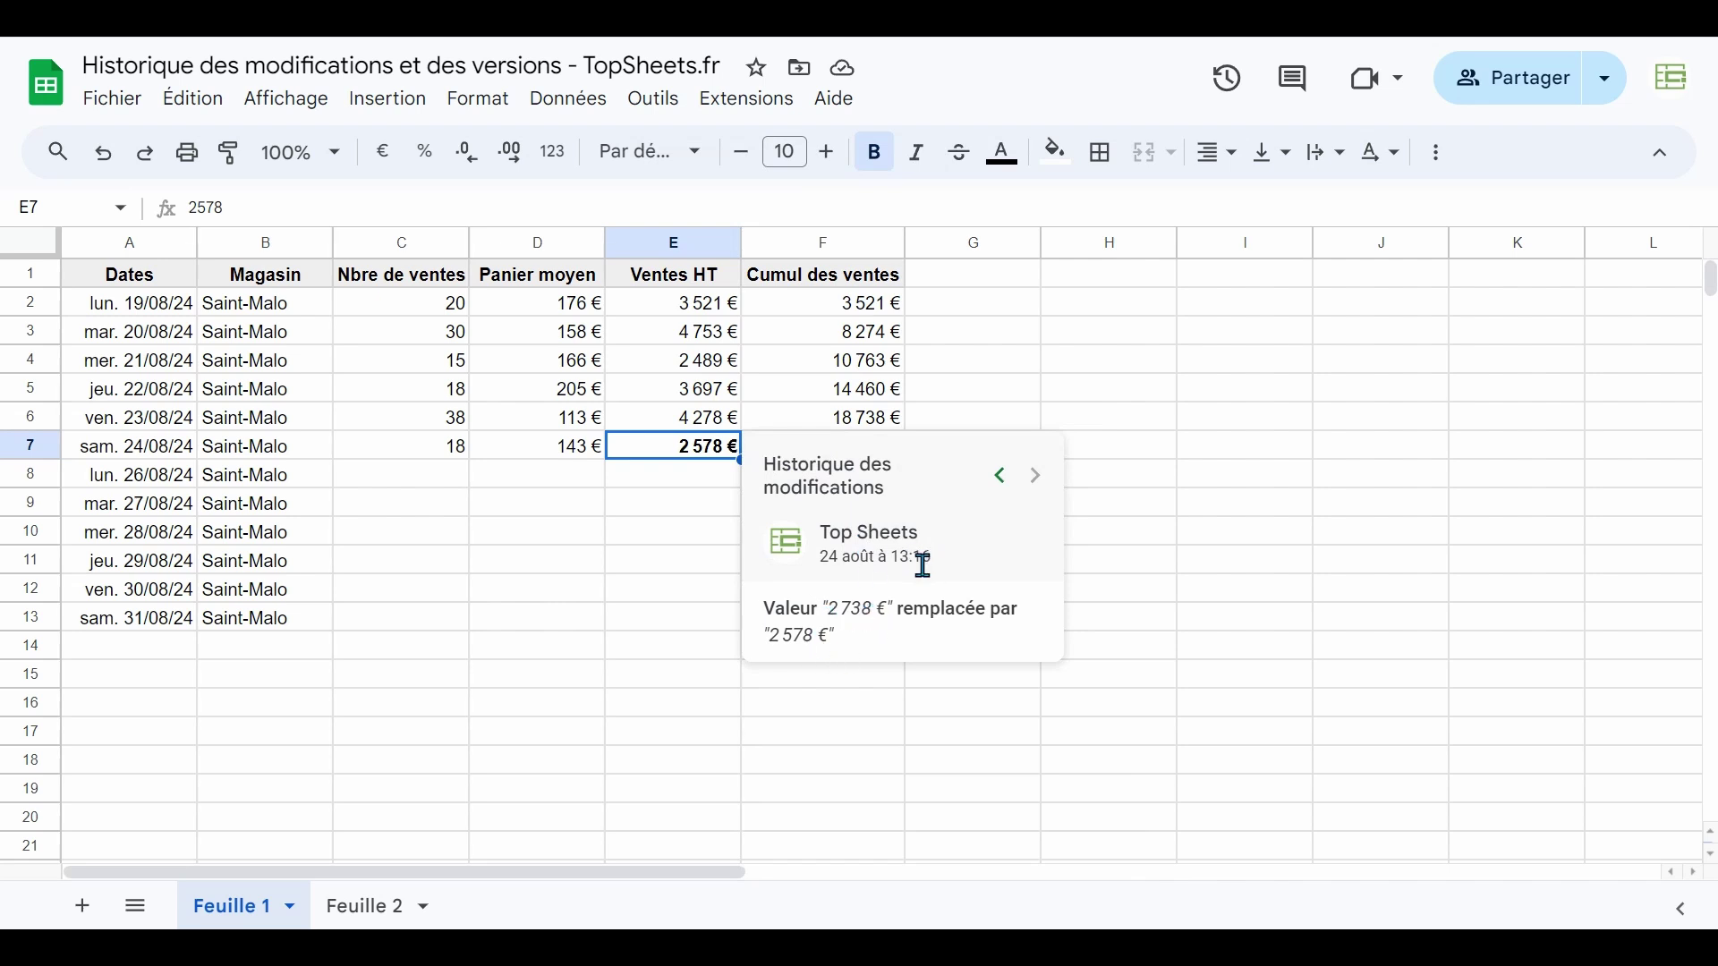
click(1003, 483)
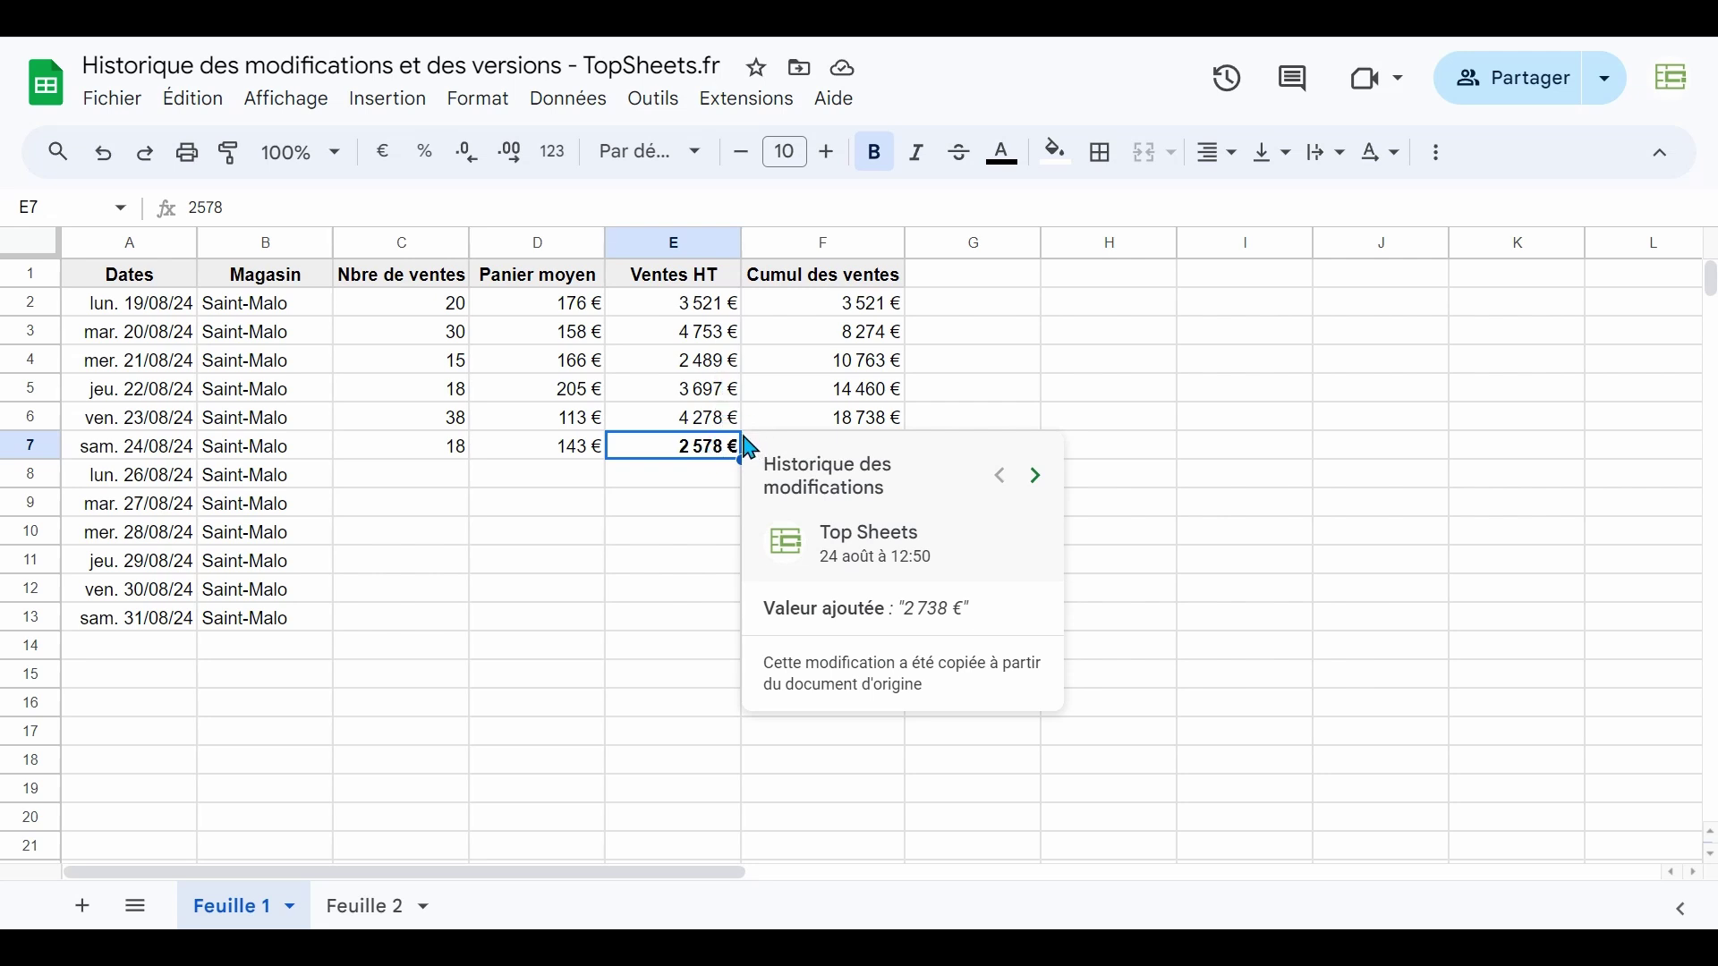
click(1041, 478)
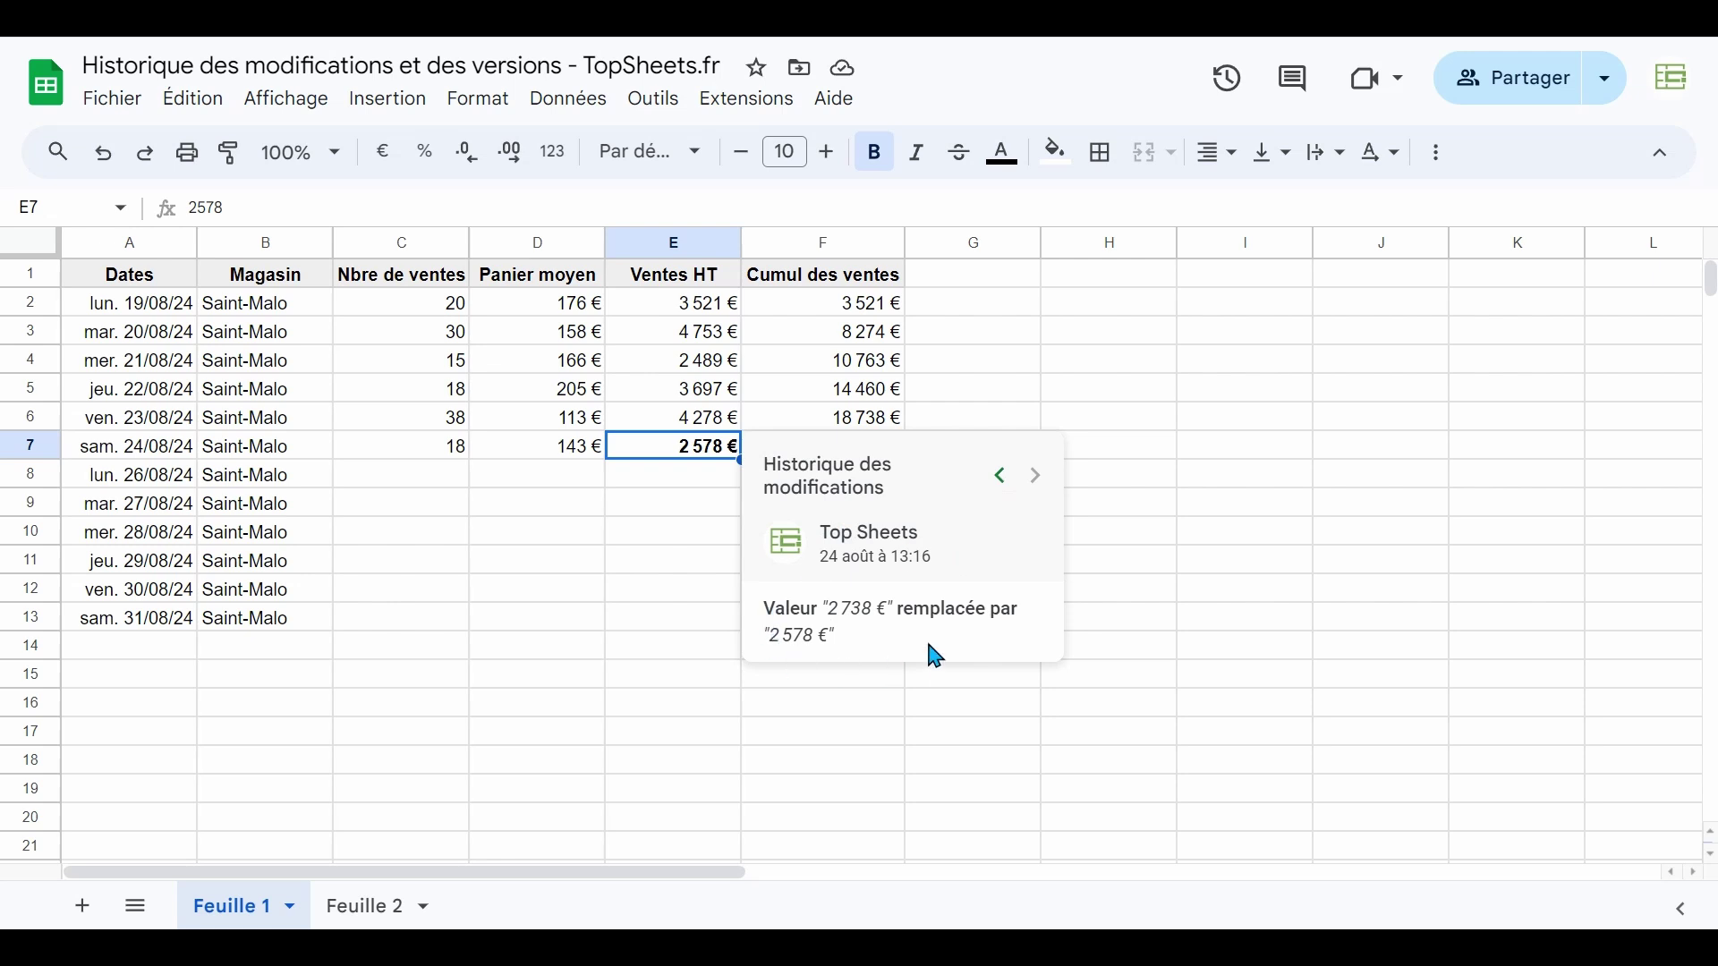
click(662, 455)
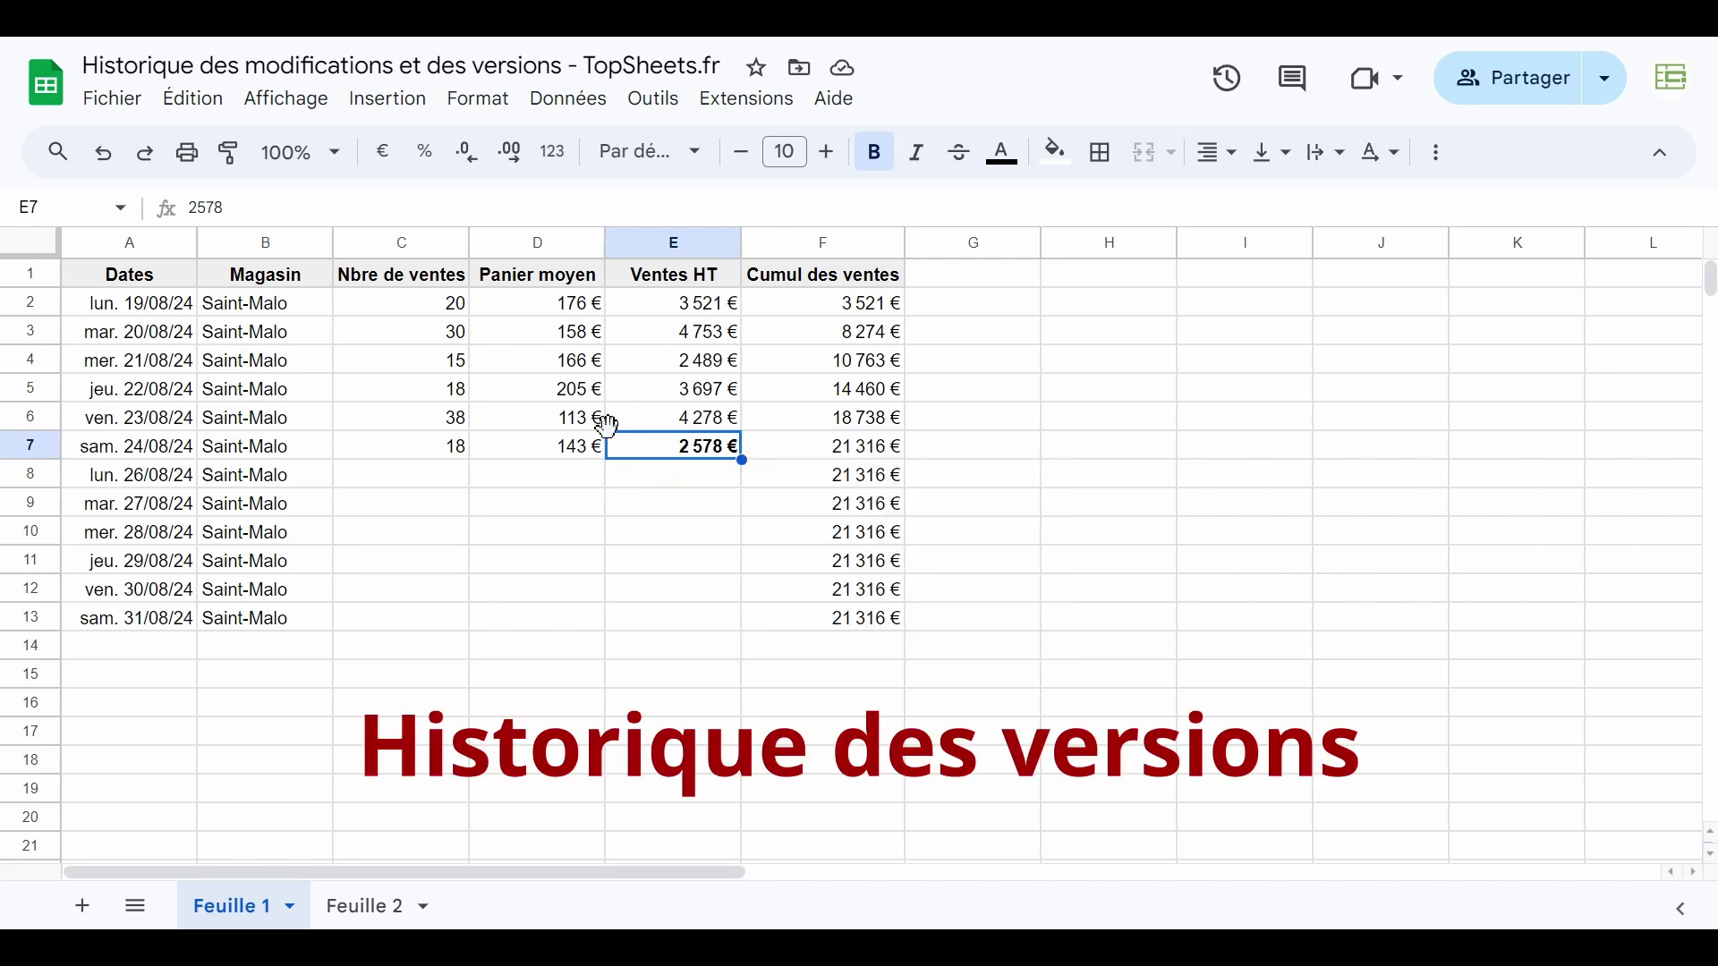
Open the spreadsheet's version history and compare the 24 août à 12:50 version with the current 13:41 version.
click(116, 106)
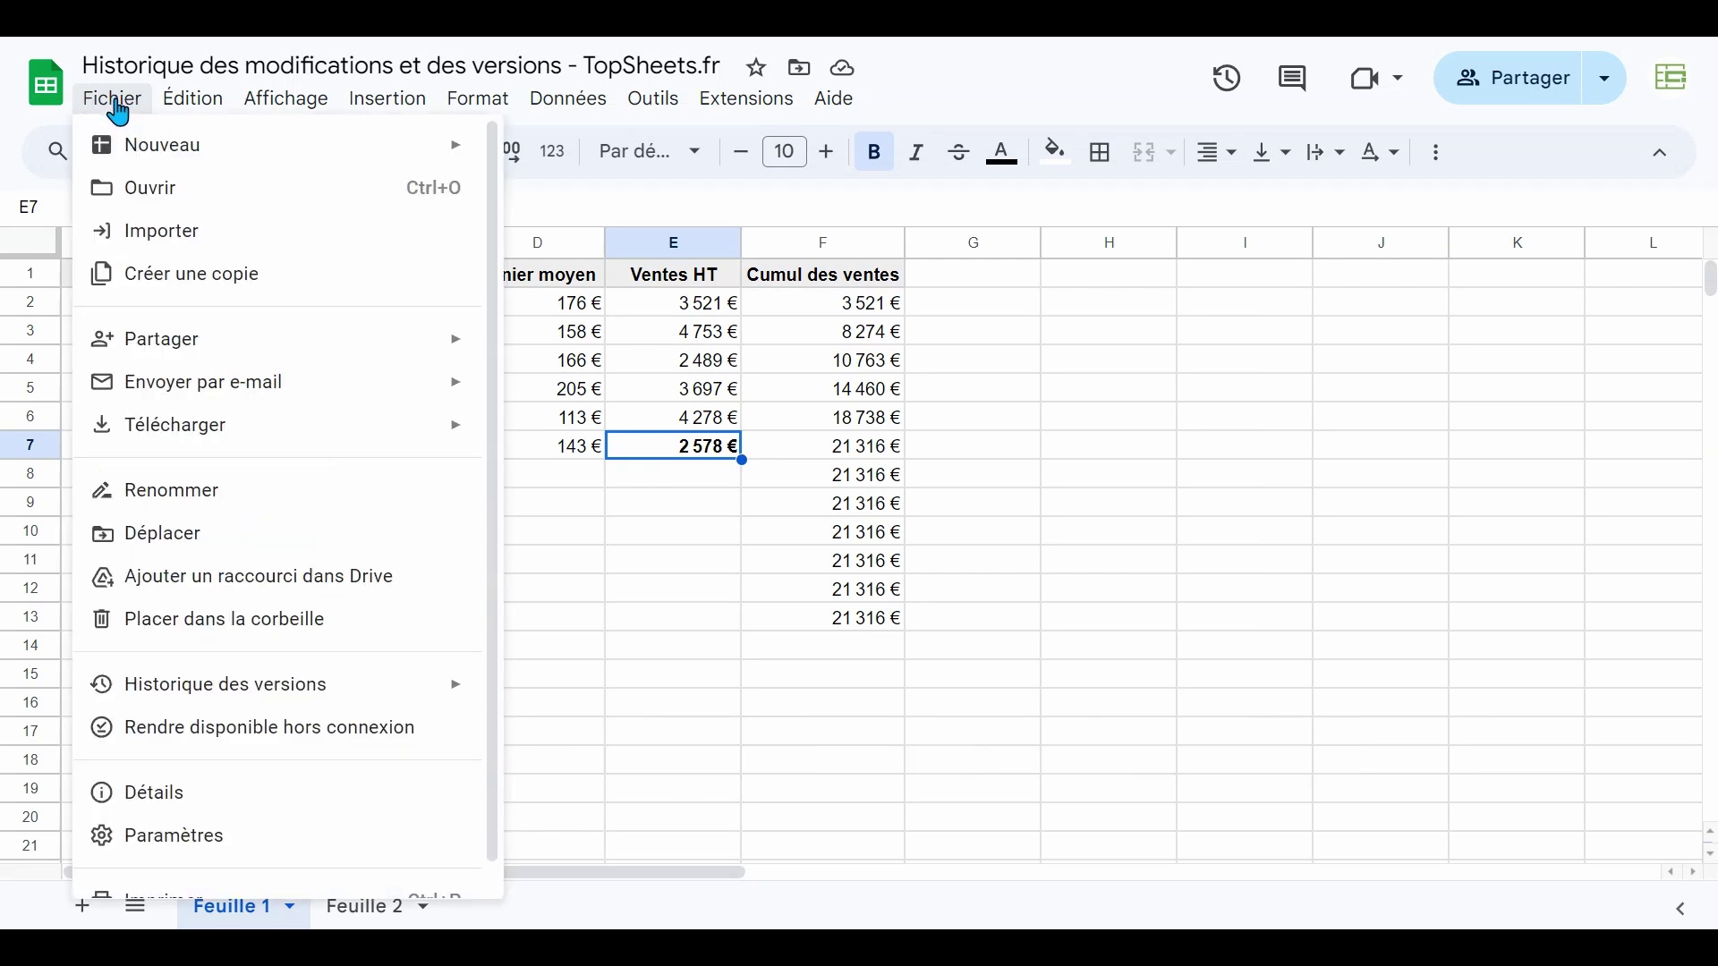
mouse_move(222, 705)
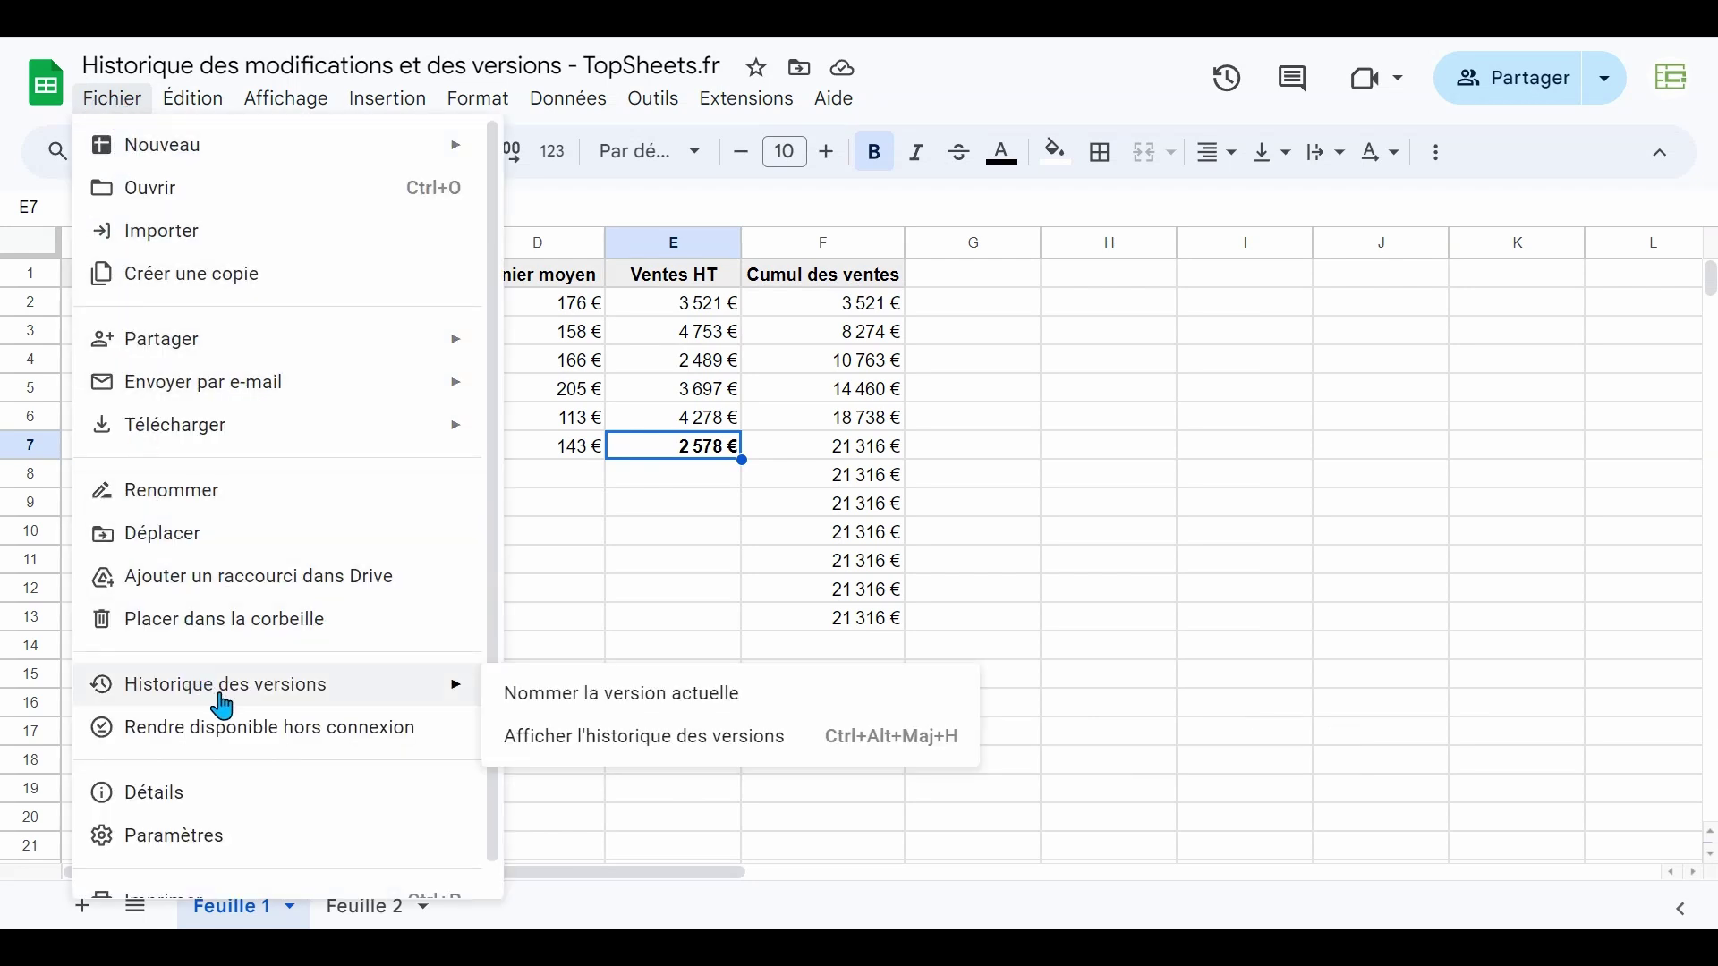
click(576, 745)
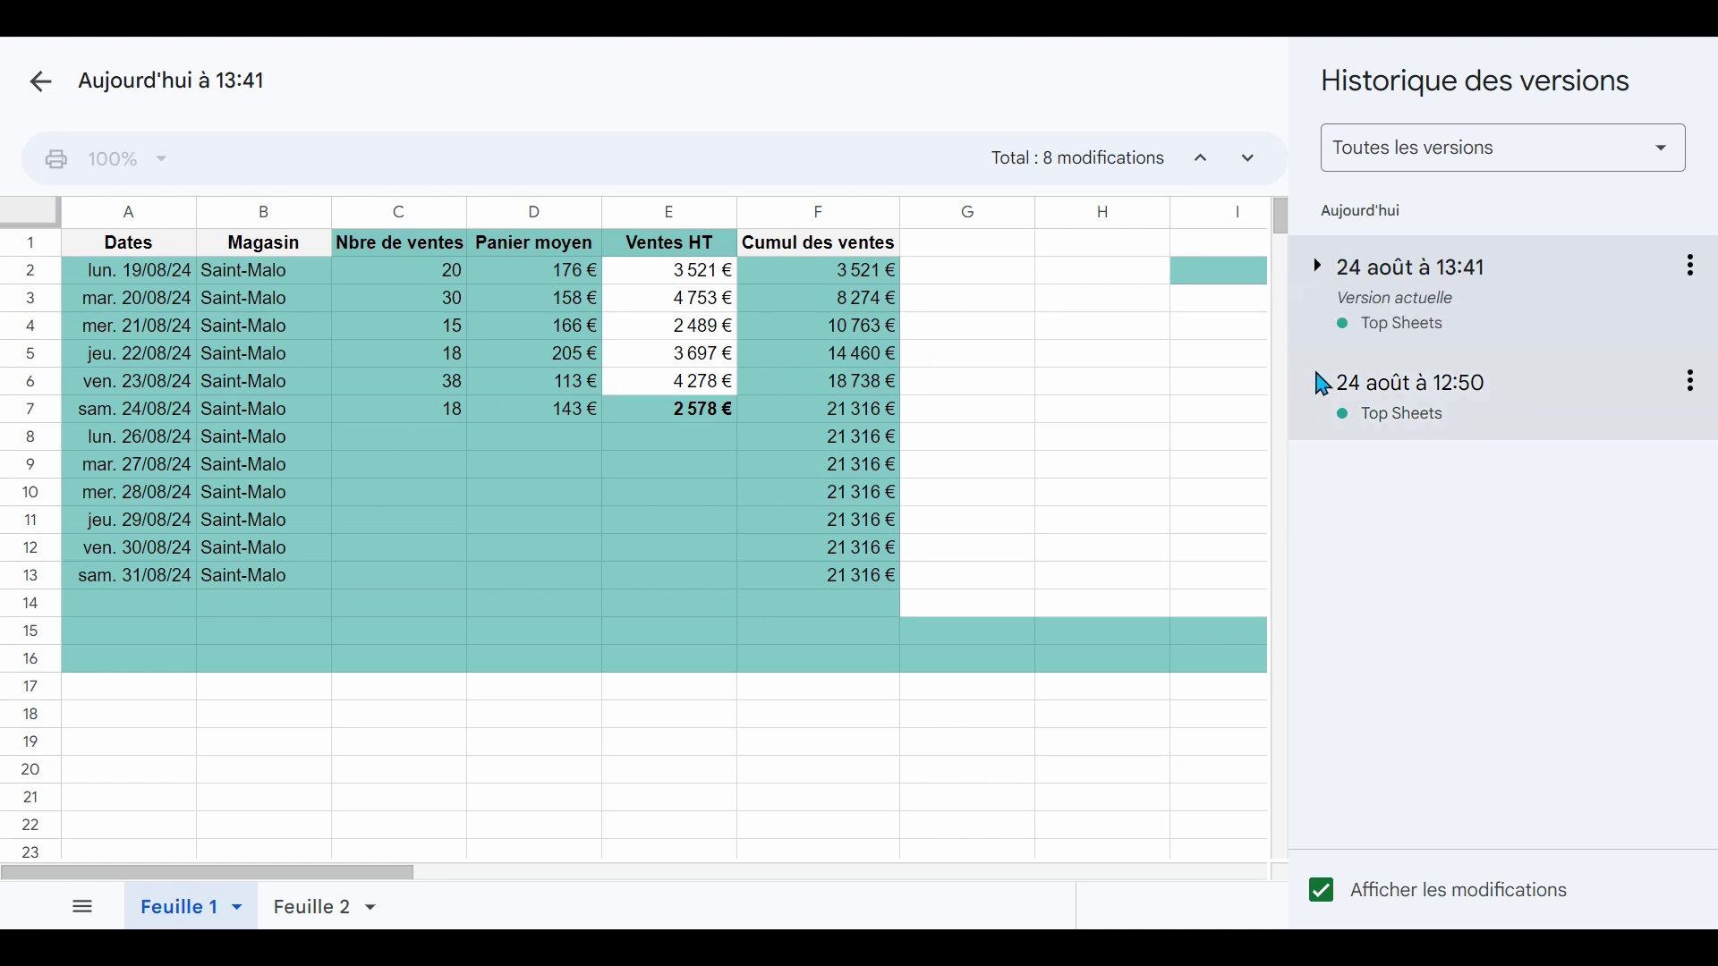
click(1382, 384)
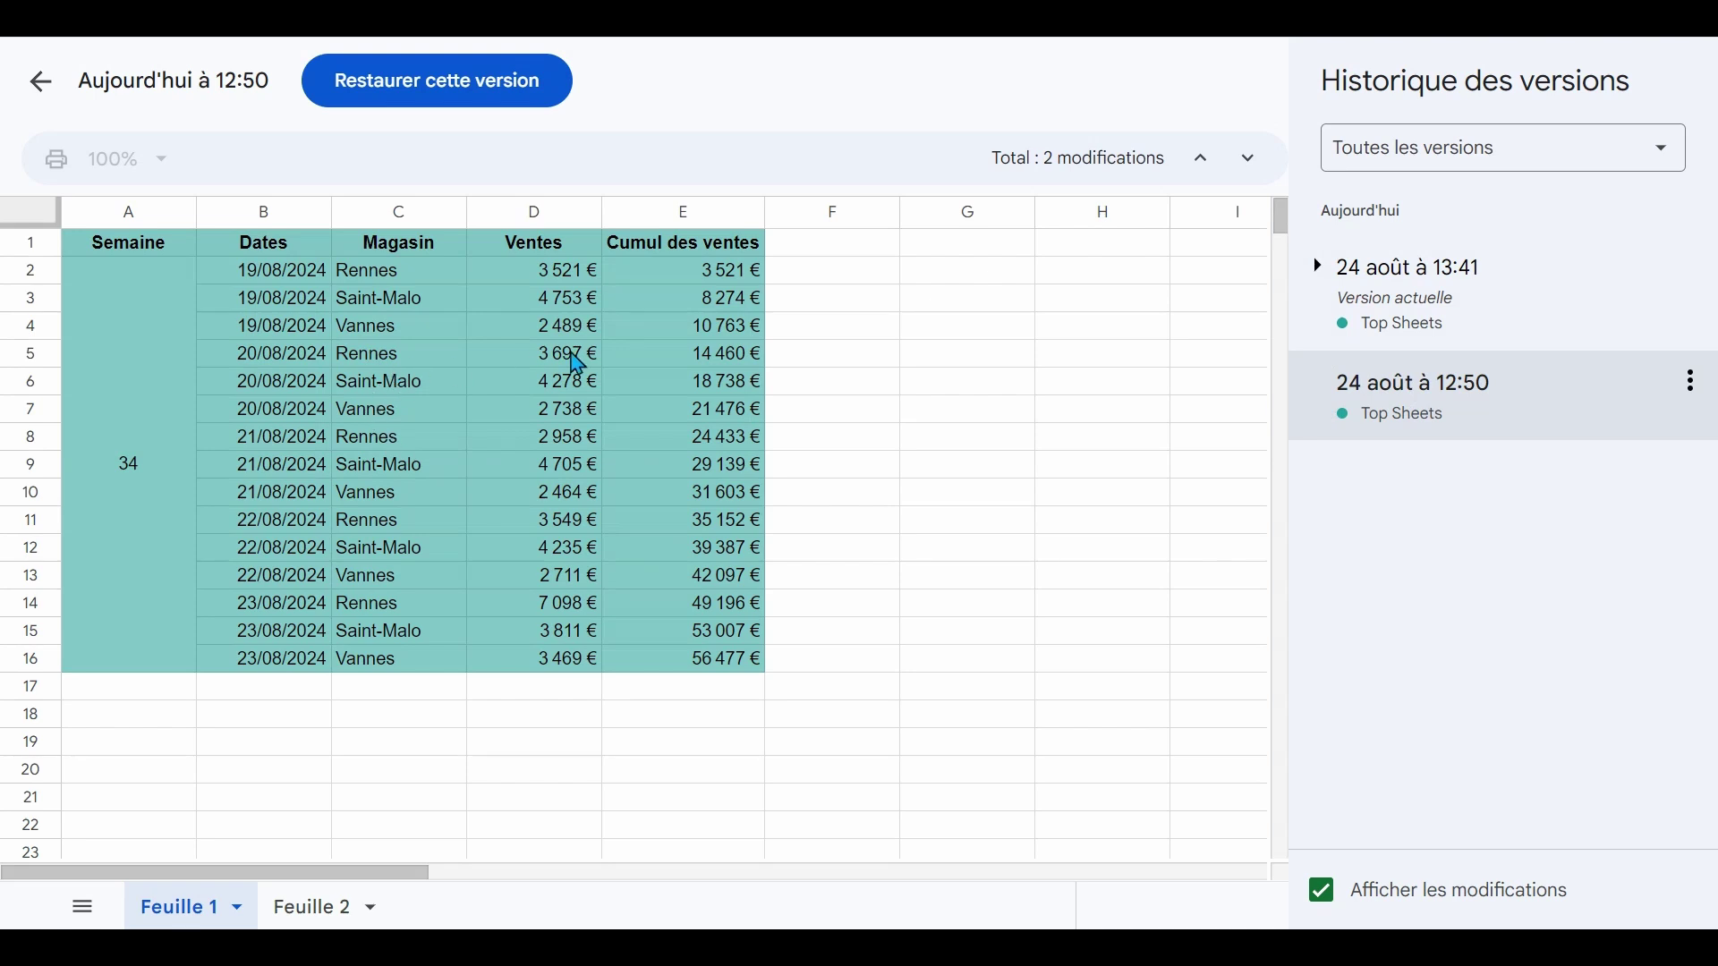
click(1363, 279)
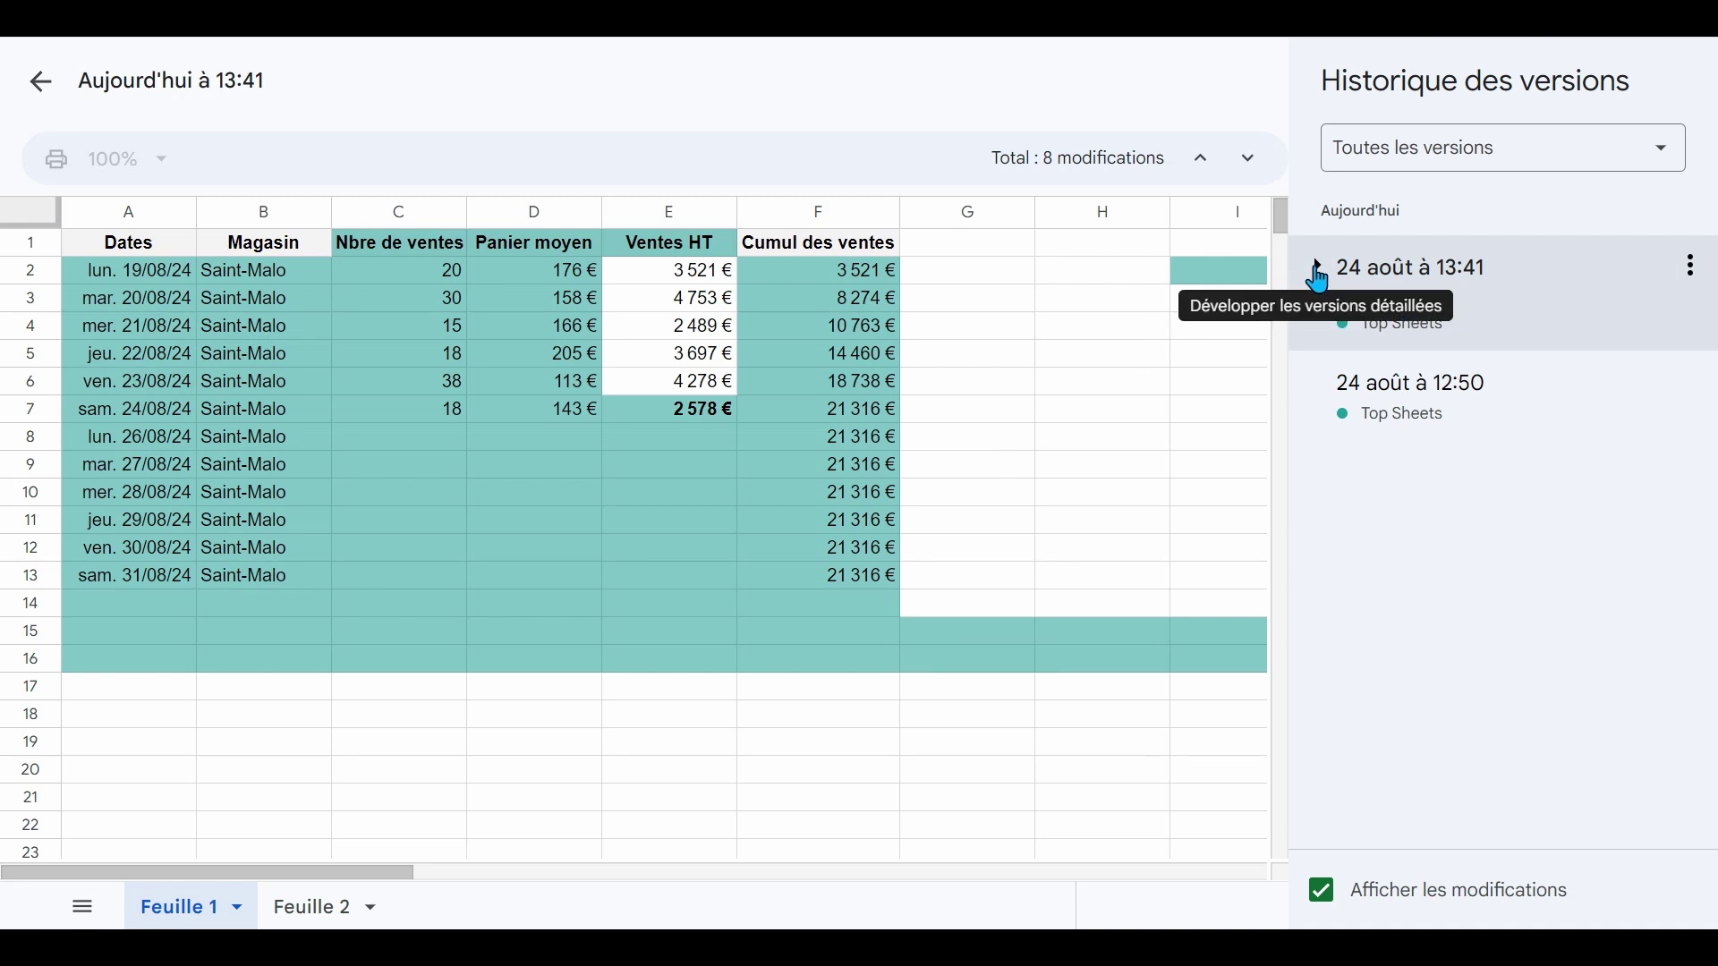
Expand the detailed versions under 24 août à 13:41 and review the 13:26, 13:20, 13:16 and 13:09 versions.
click(1317, 270)
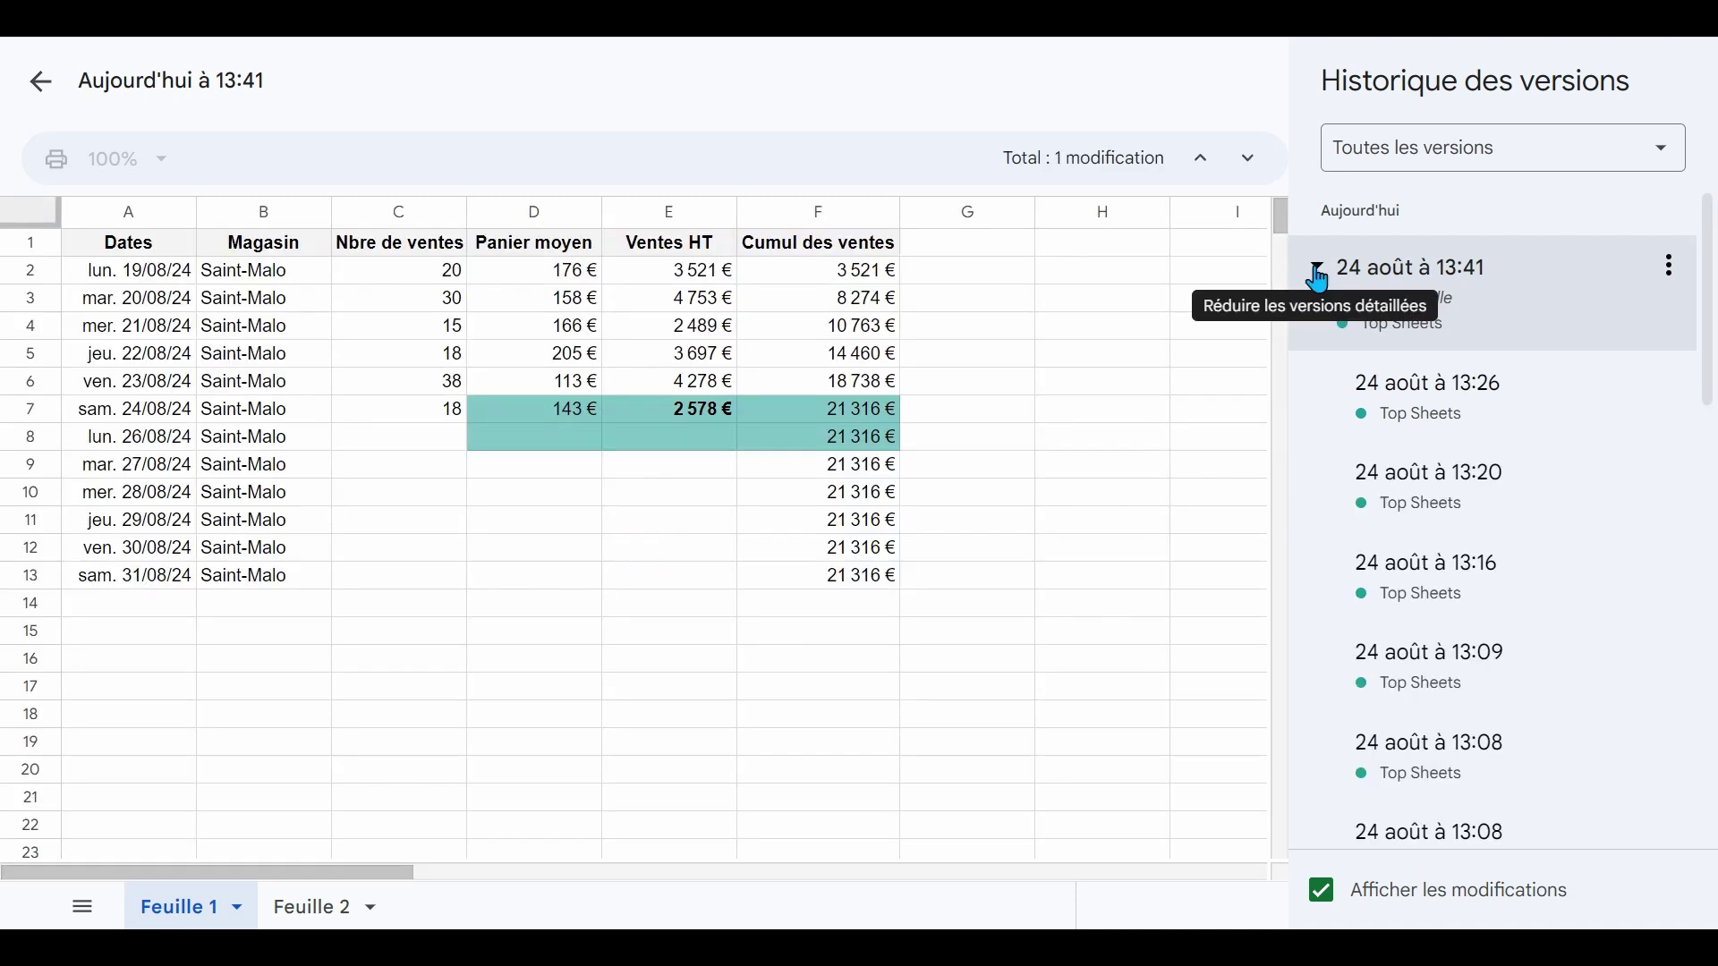
click(1390, 406)
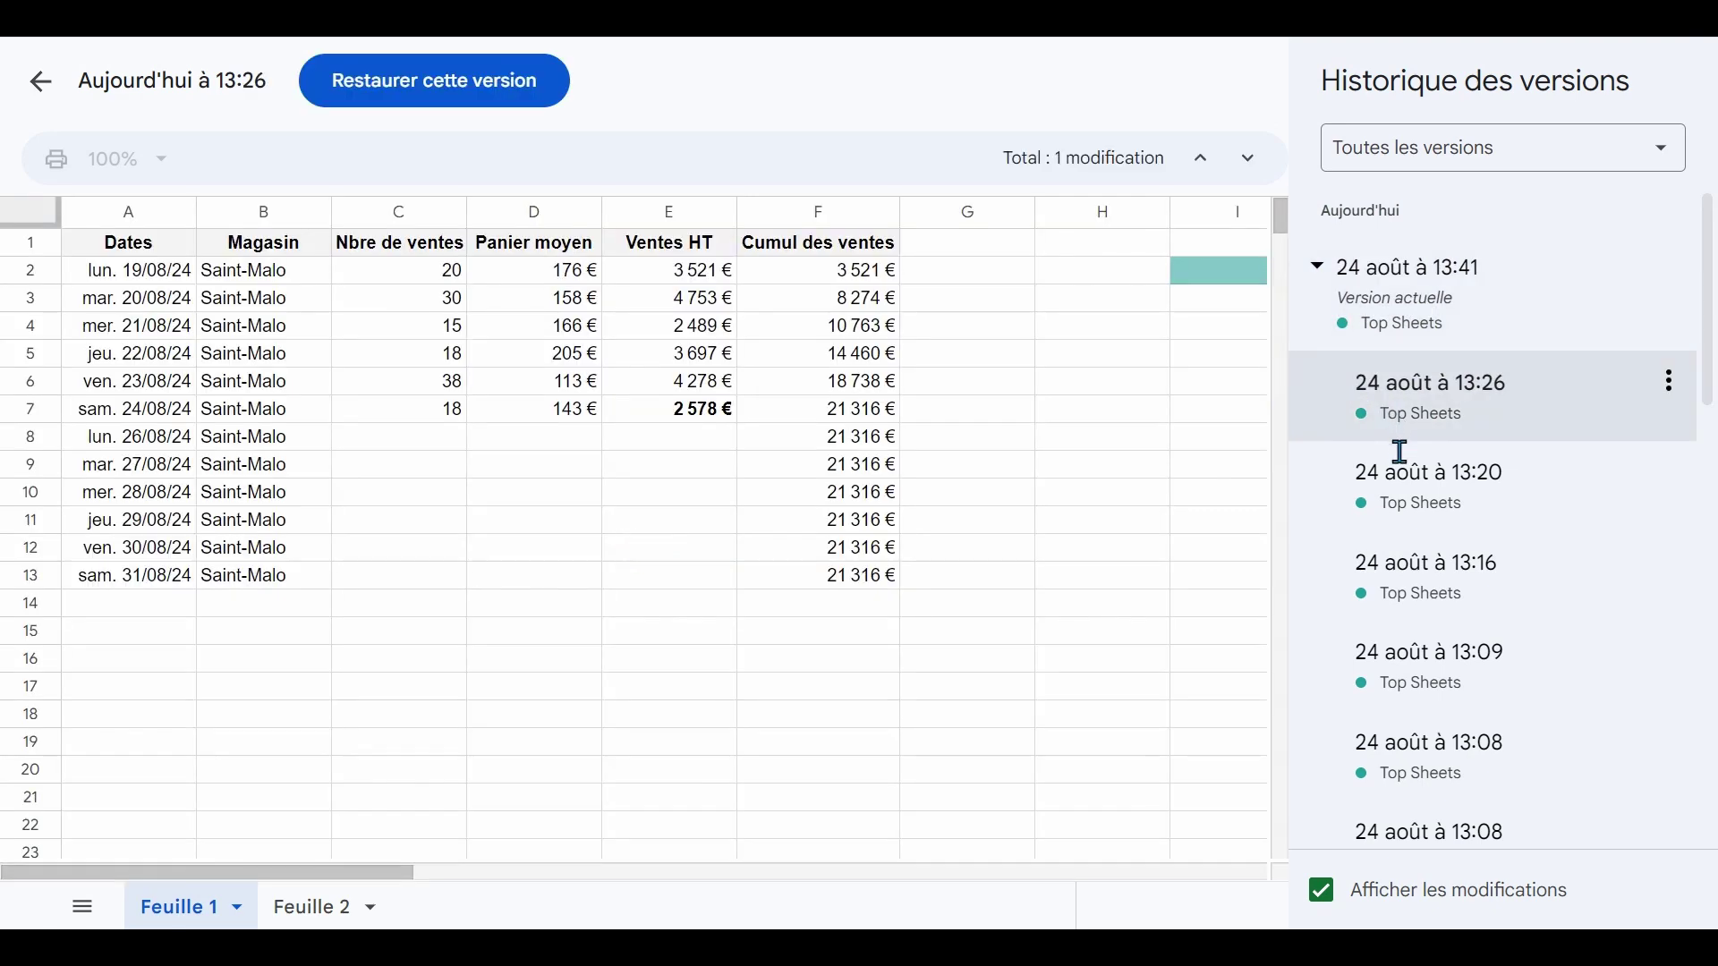
click(1376, 479)
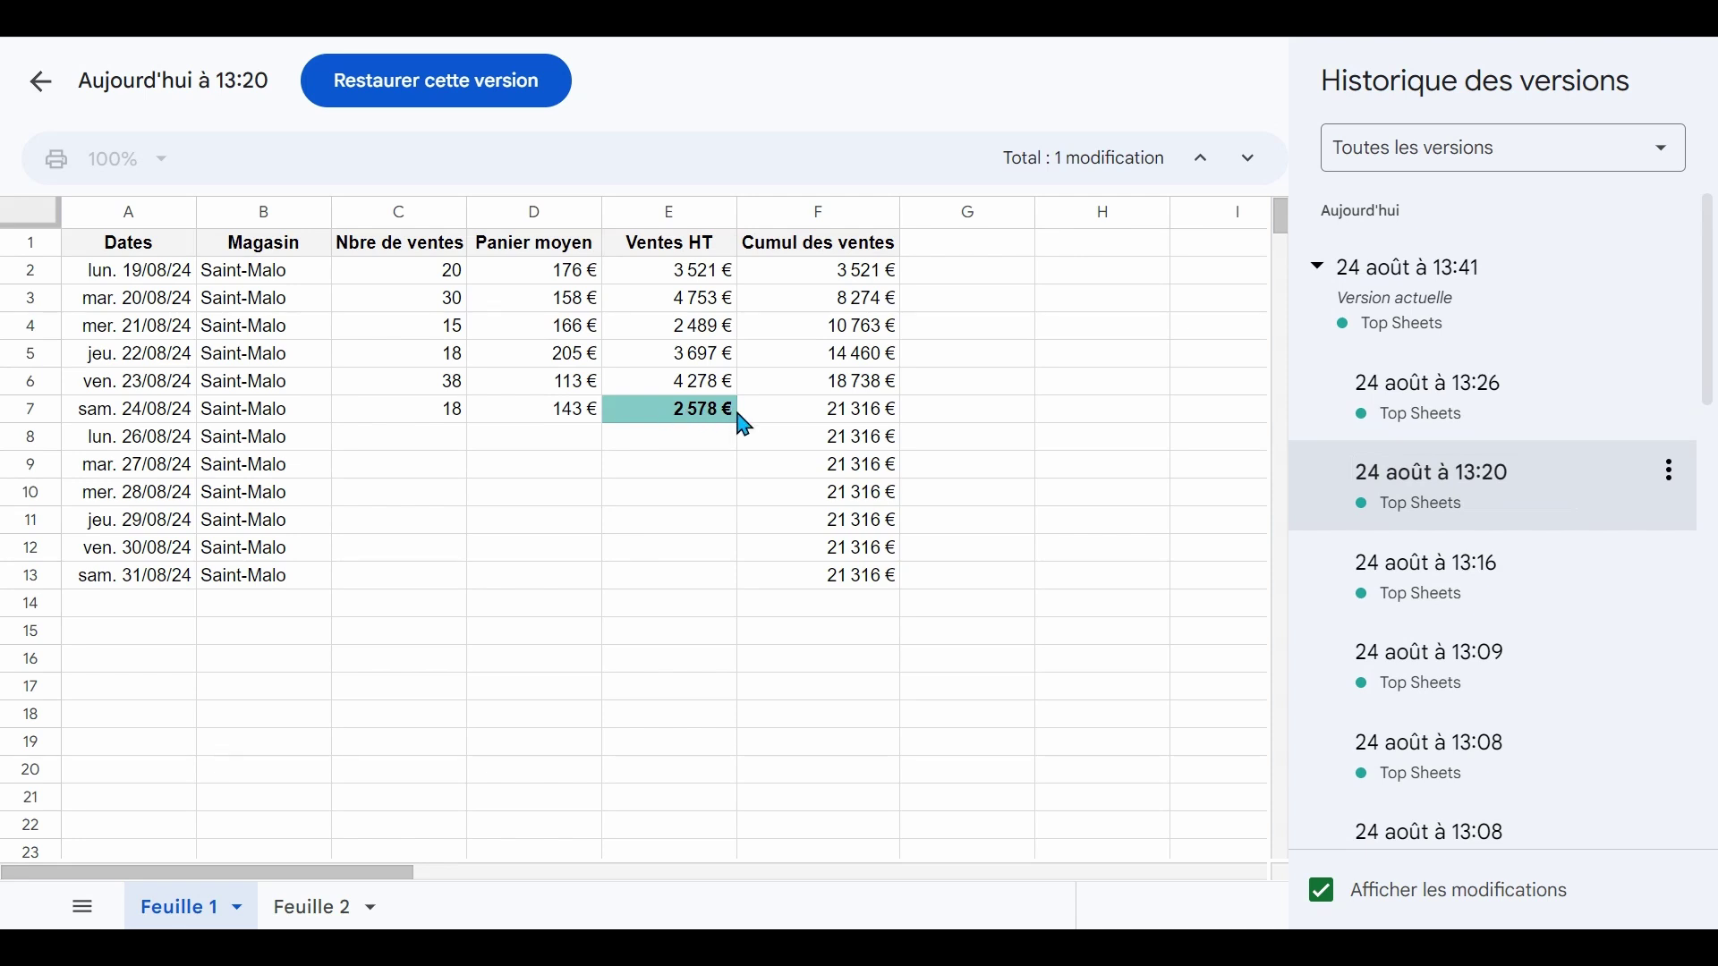
click(1402, 593)
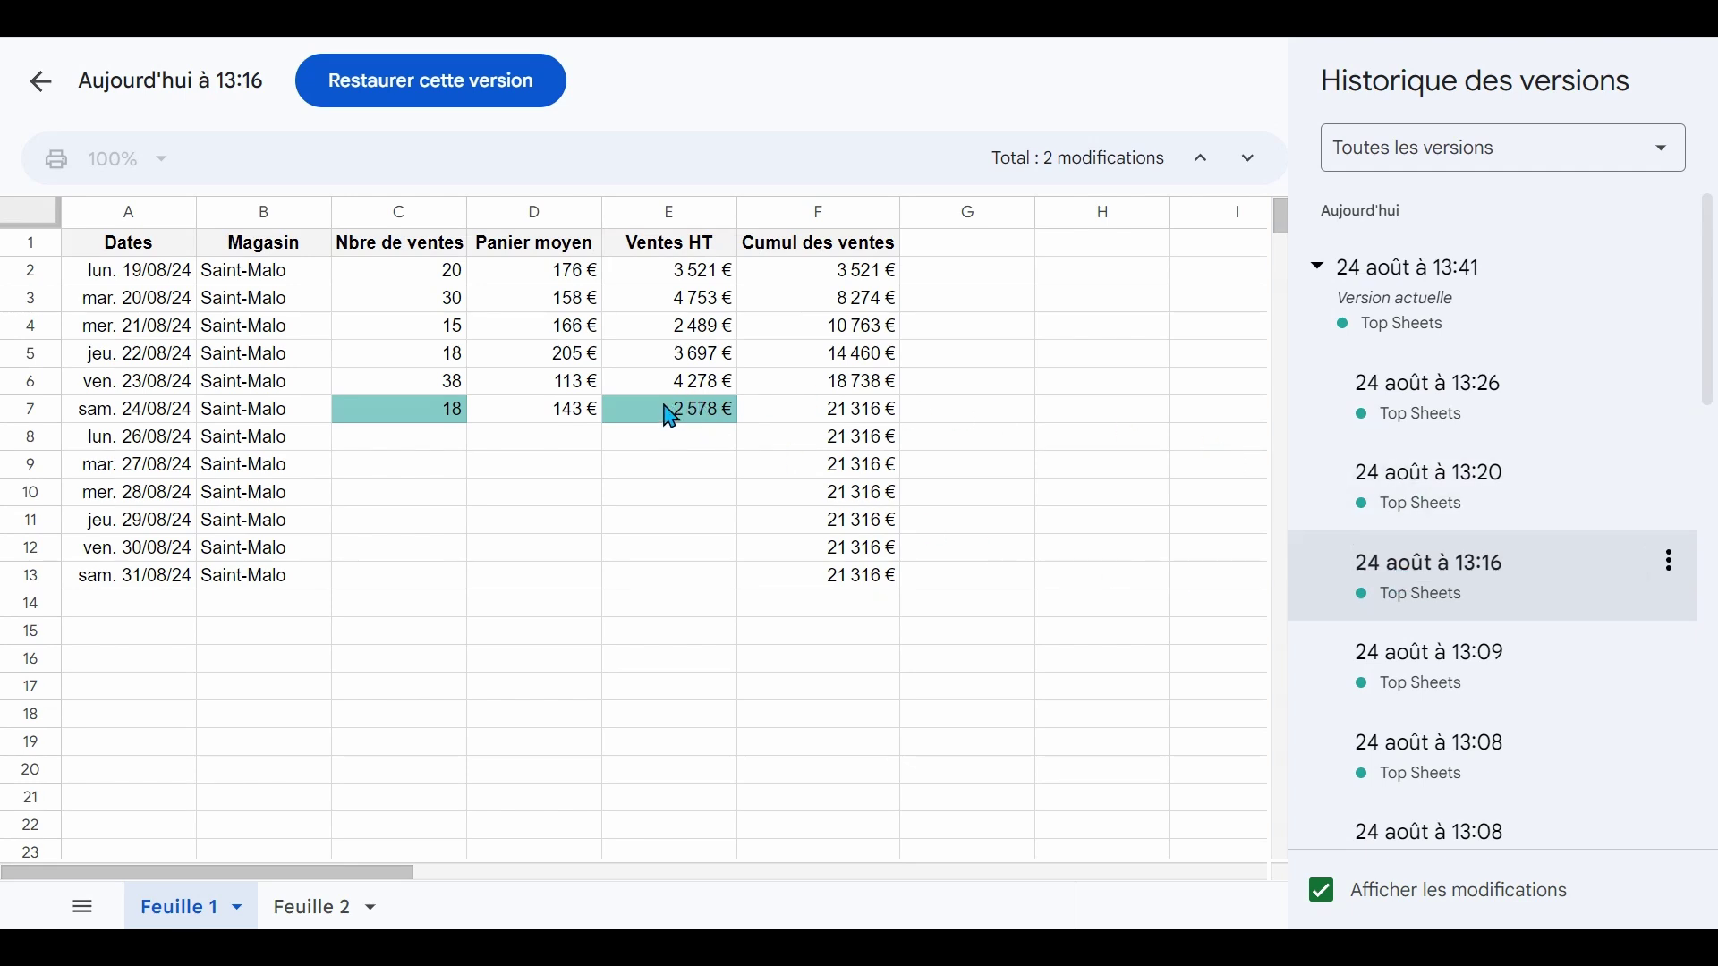
click(1410, 664)
scroll(1457, 710, down, 3)
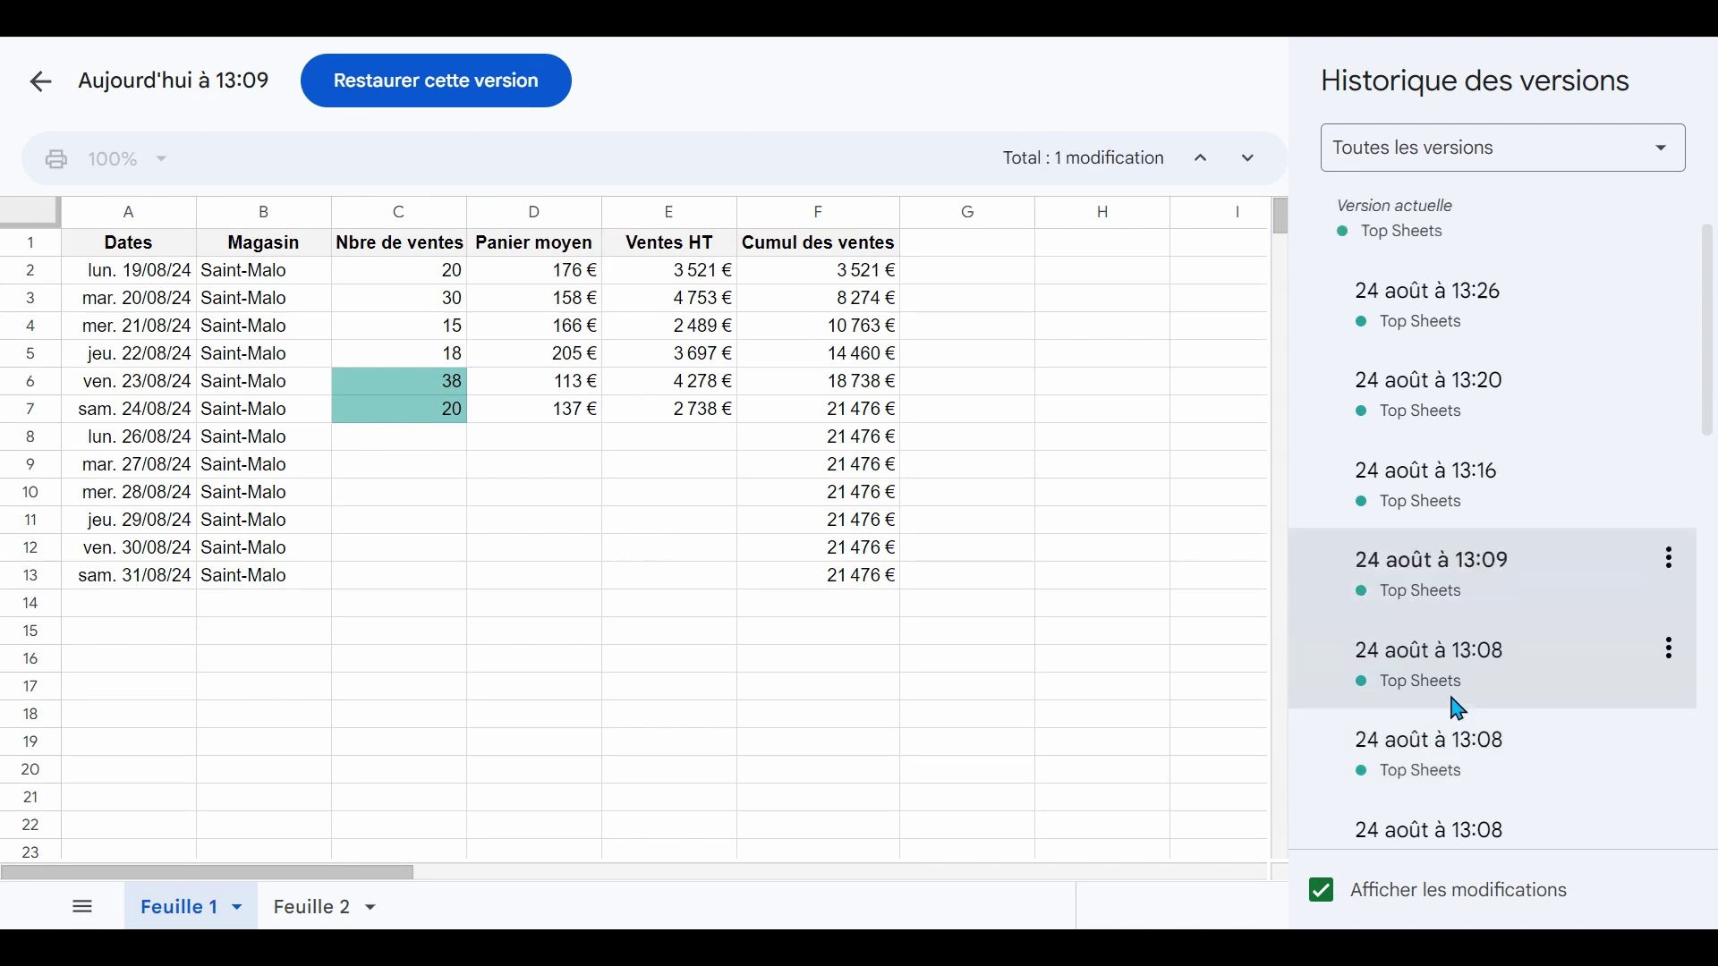
scroll(1456, 707, down, 5)
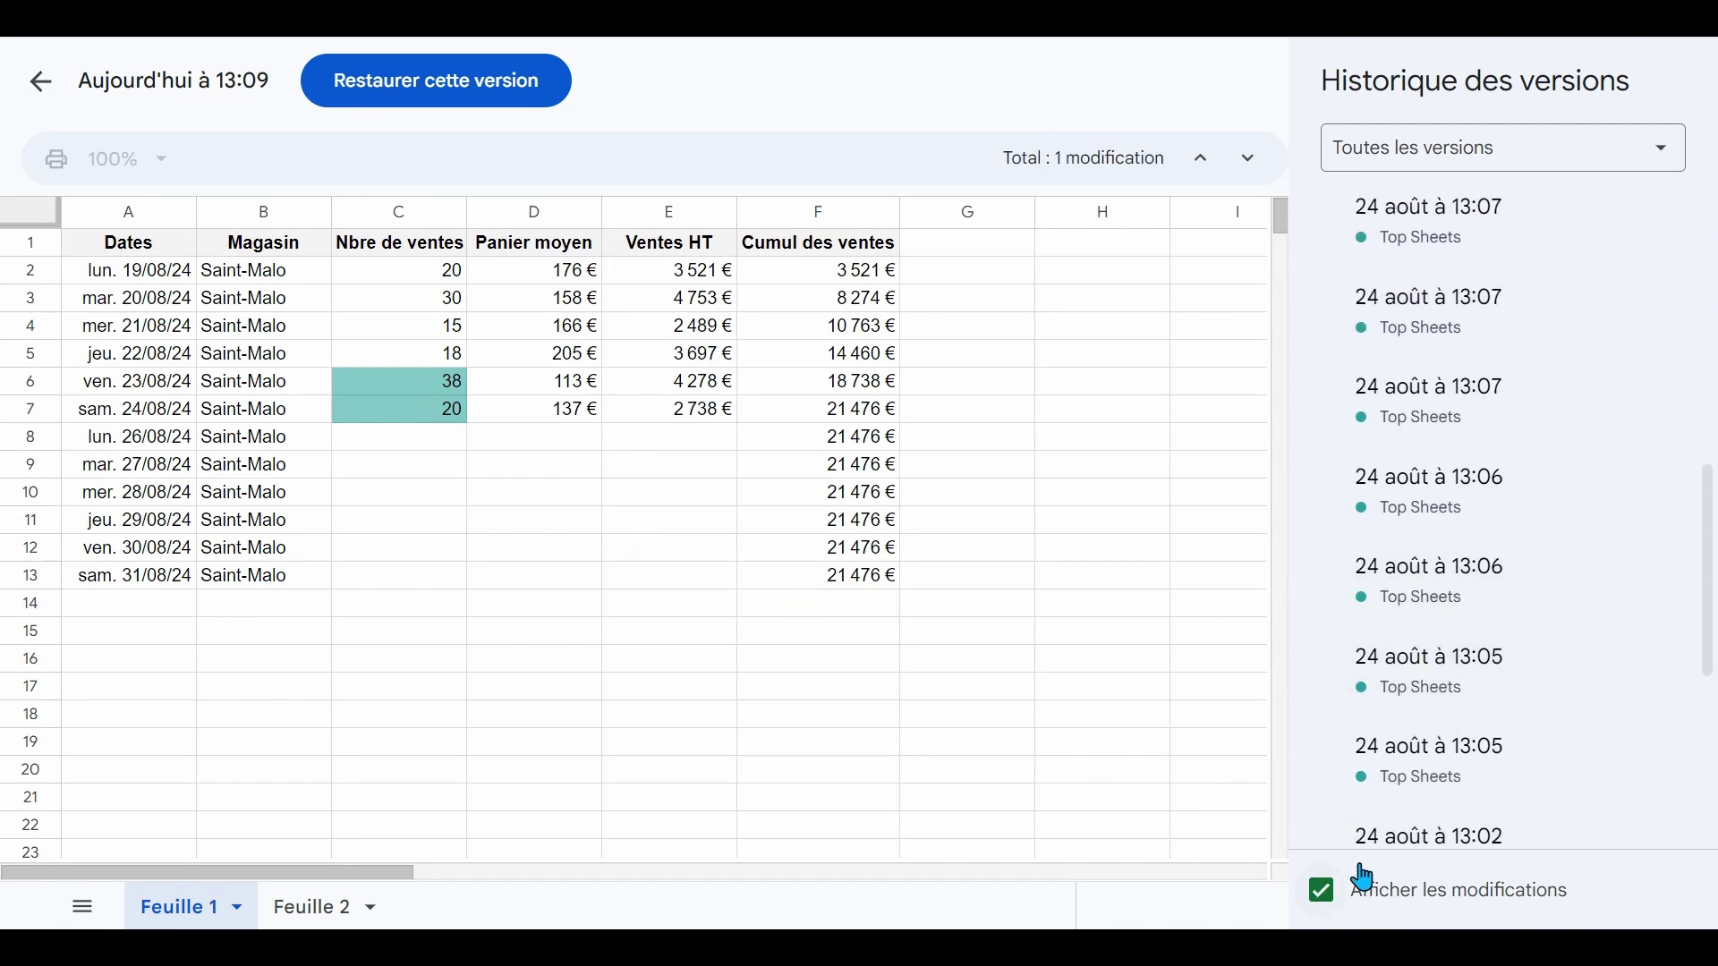
Turn the highlighting of changes off and back on for the 13:09 version, then return to the sheet without restoring.
click(1323, 892)
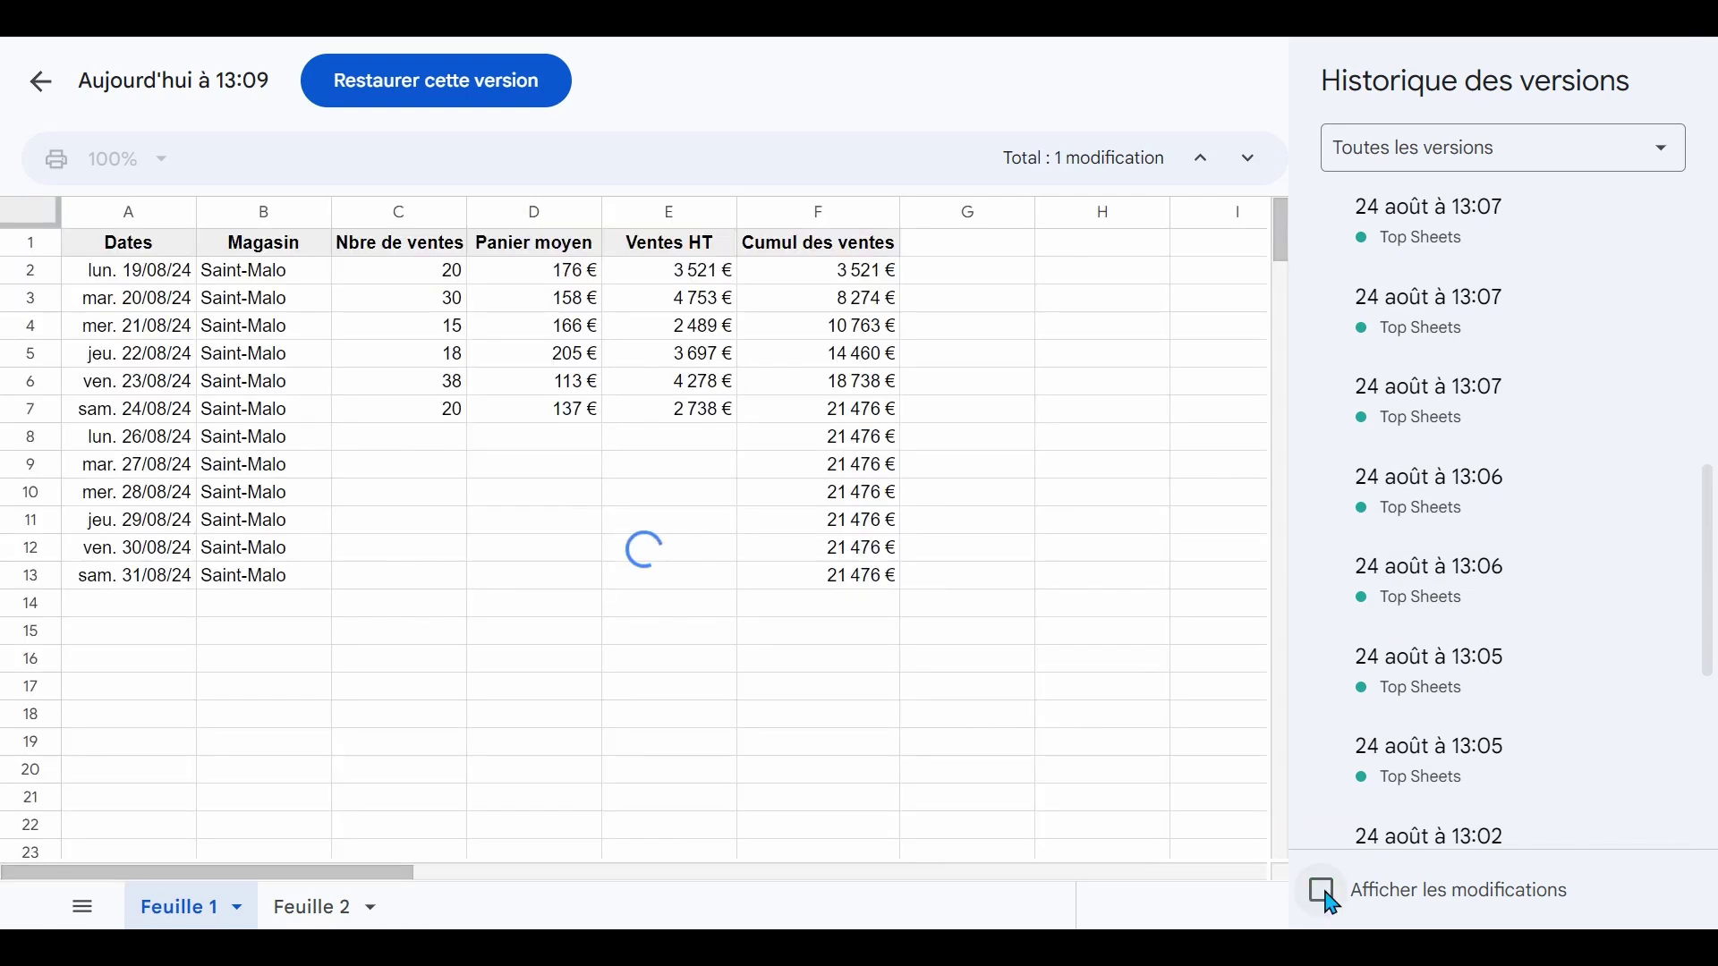
click(1325, 890)
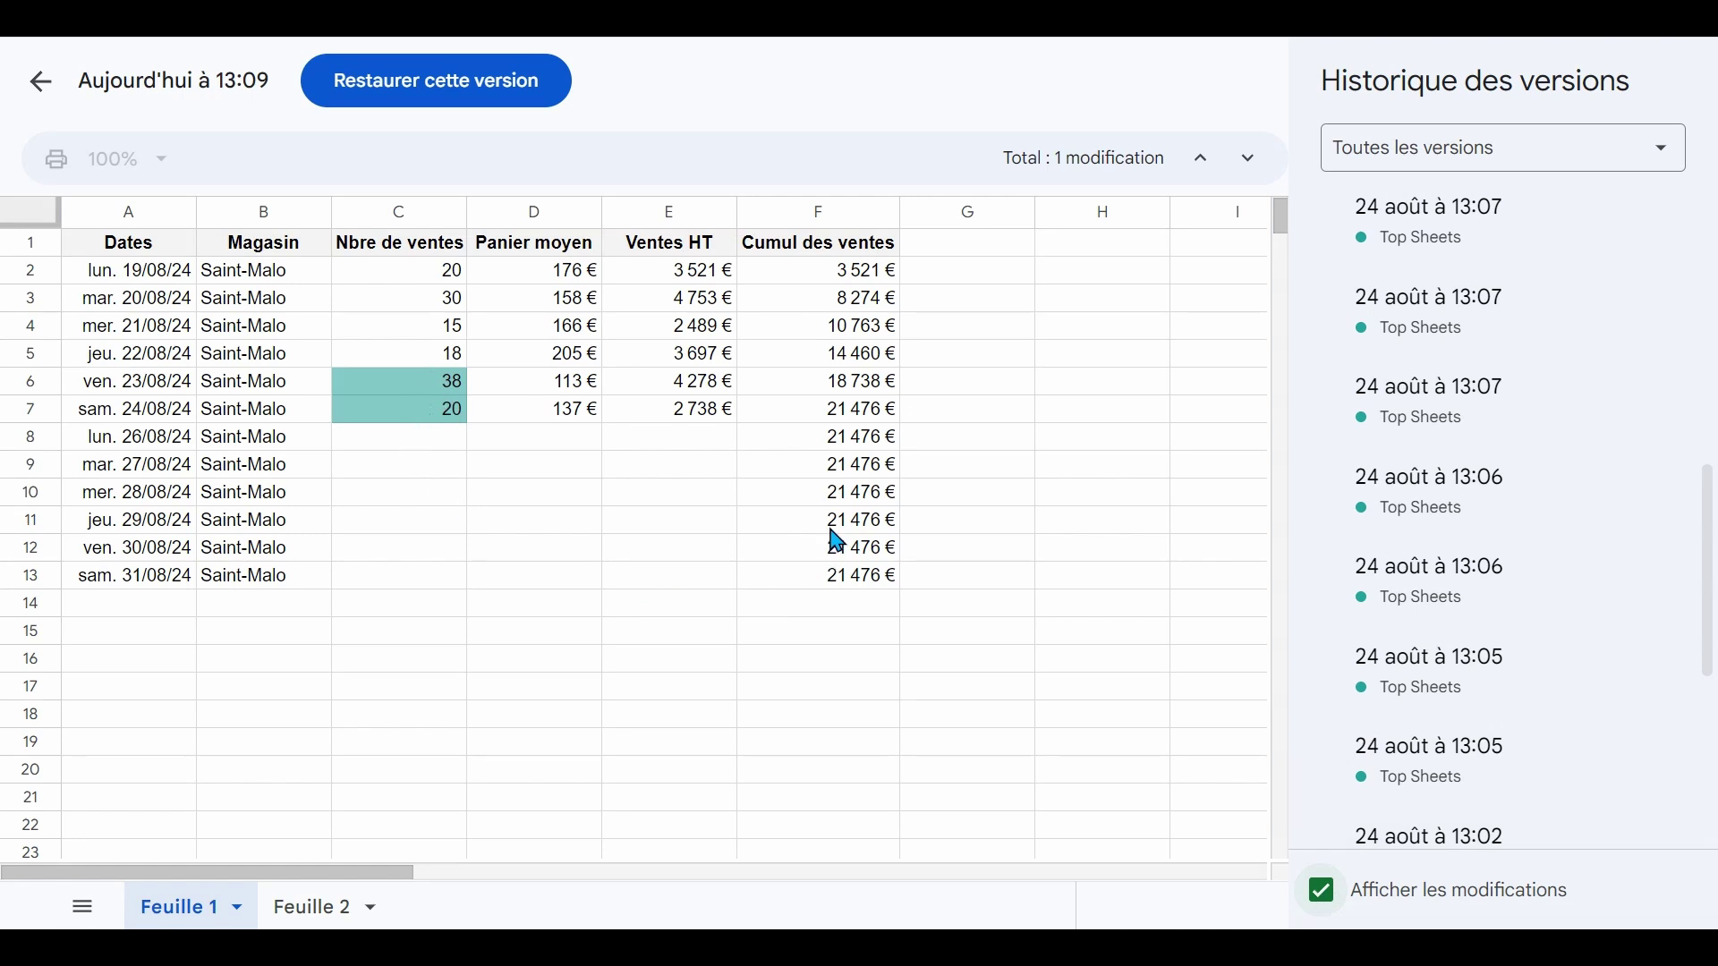
scroll(1396, 689, up, 5)
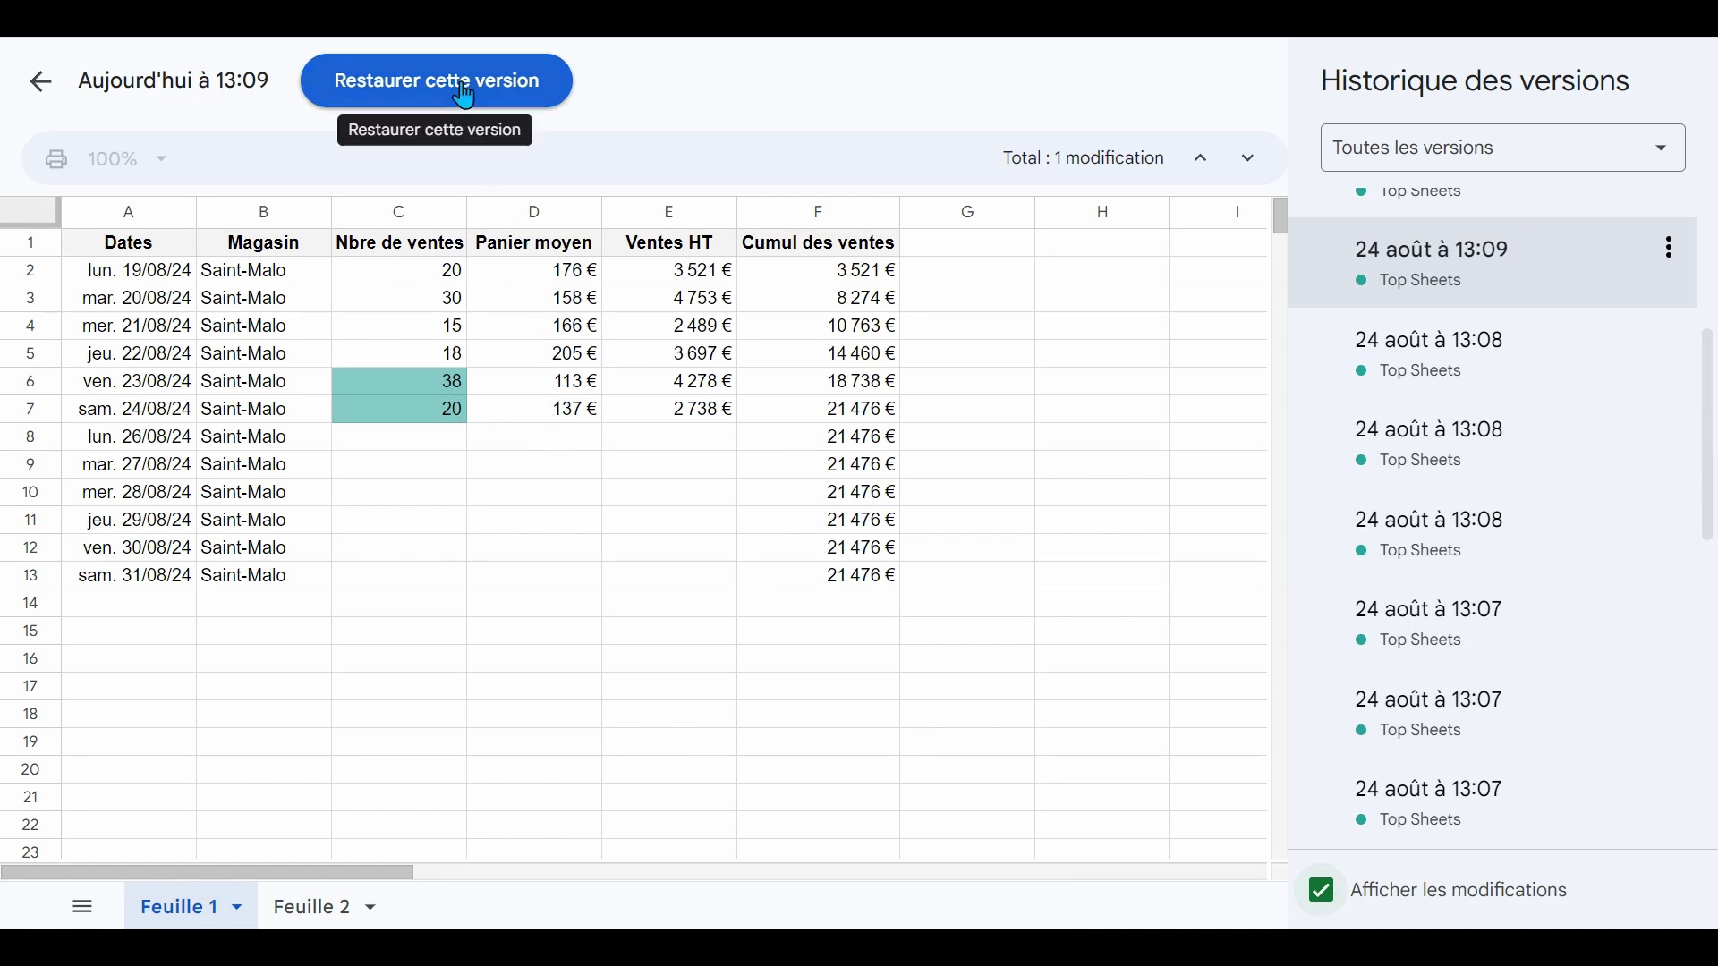
click(42, 85)
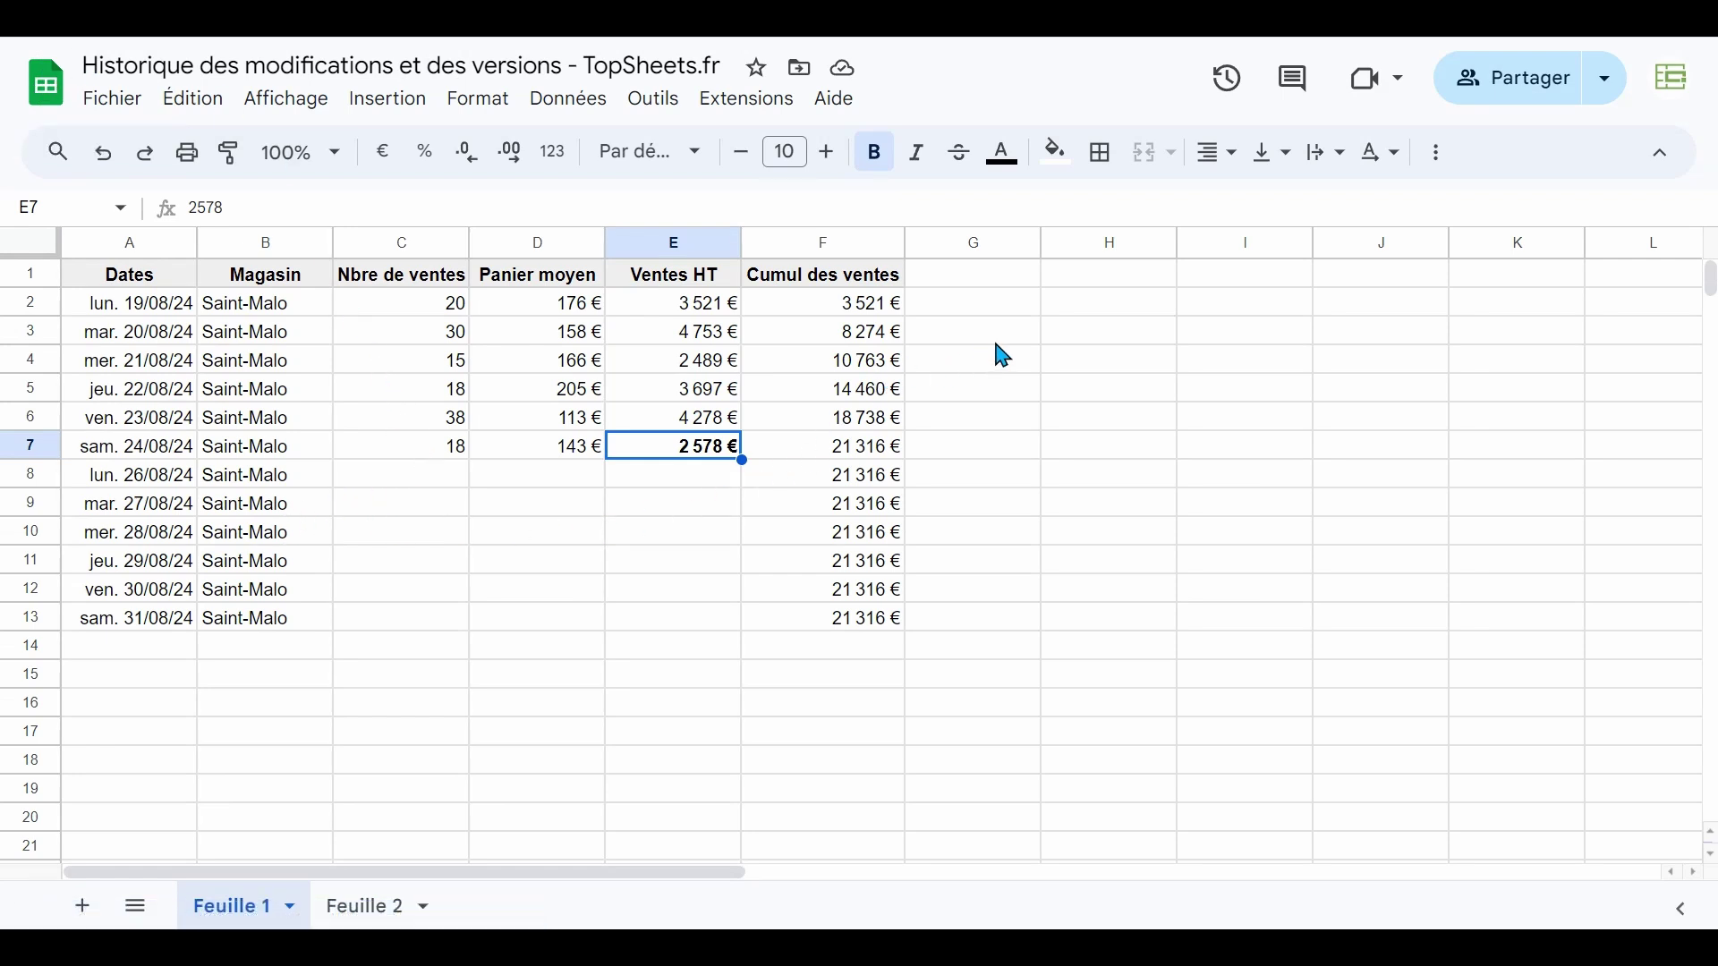
Reopen the version history, expand the detailed versions of the current version, and return to the sheet.
click(1237, 83)
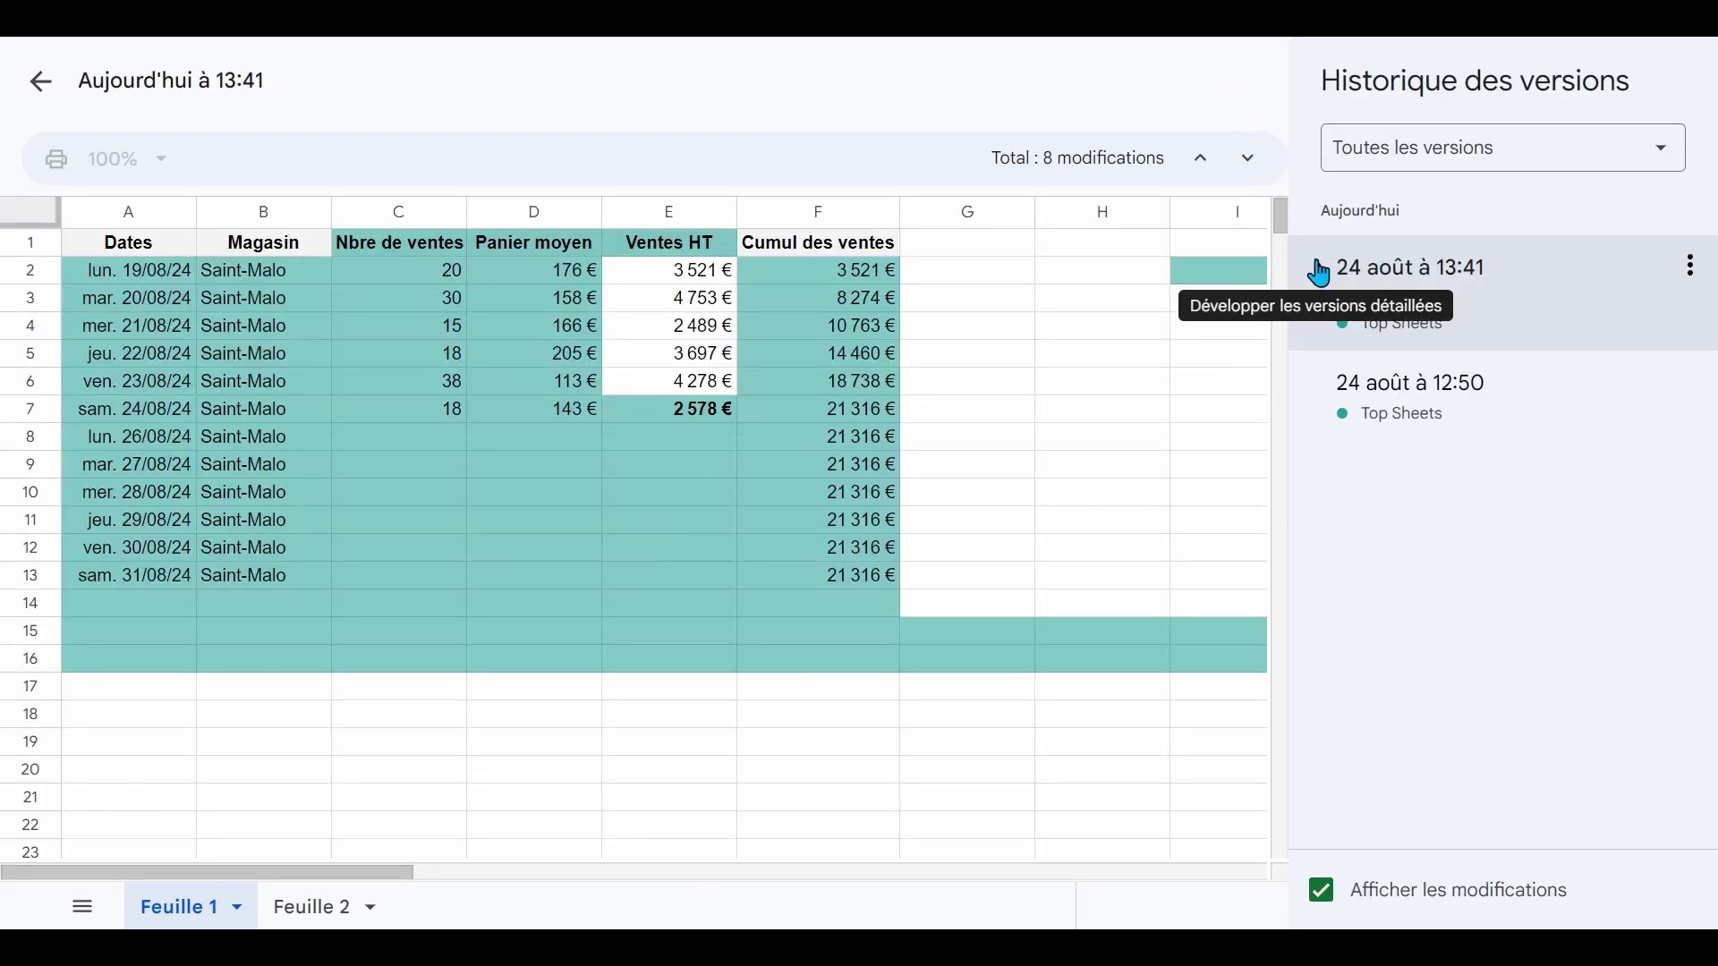
click(1319, 271)
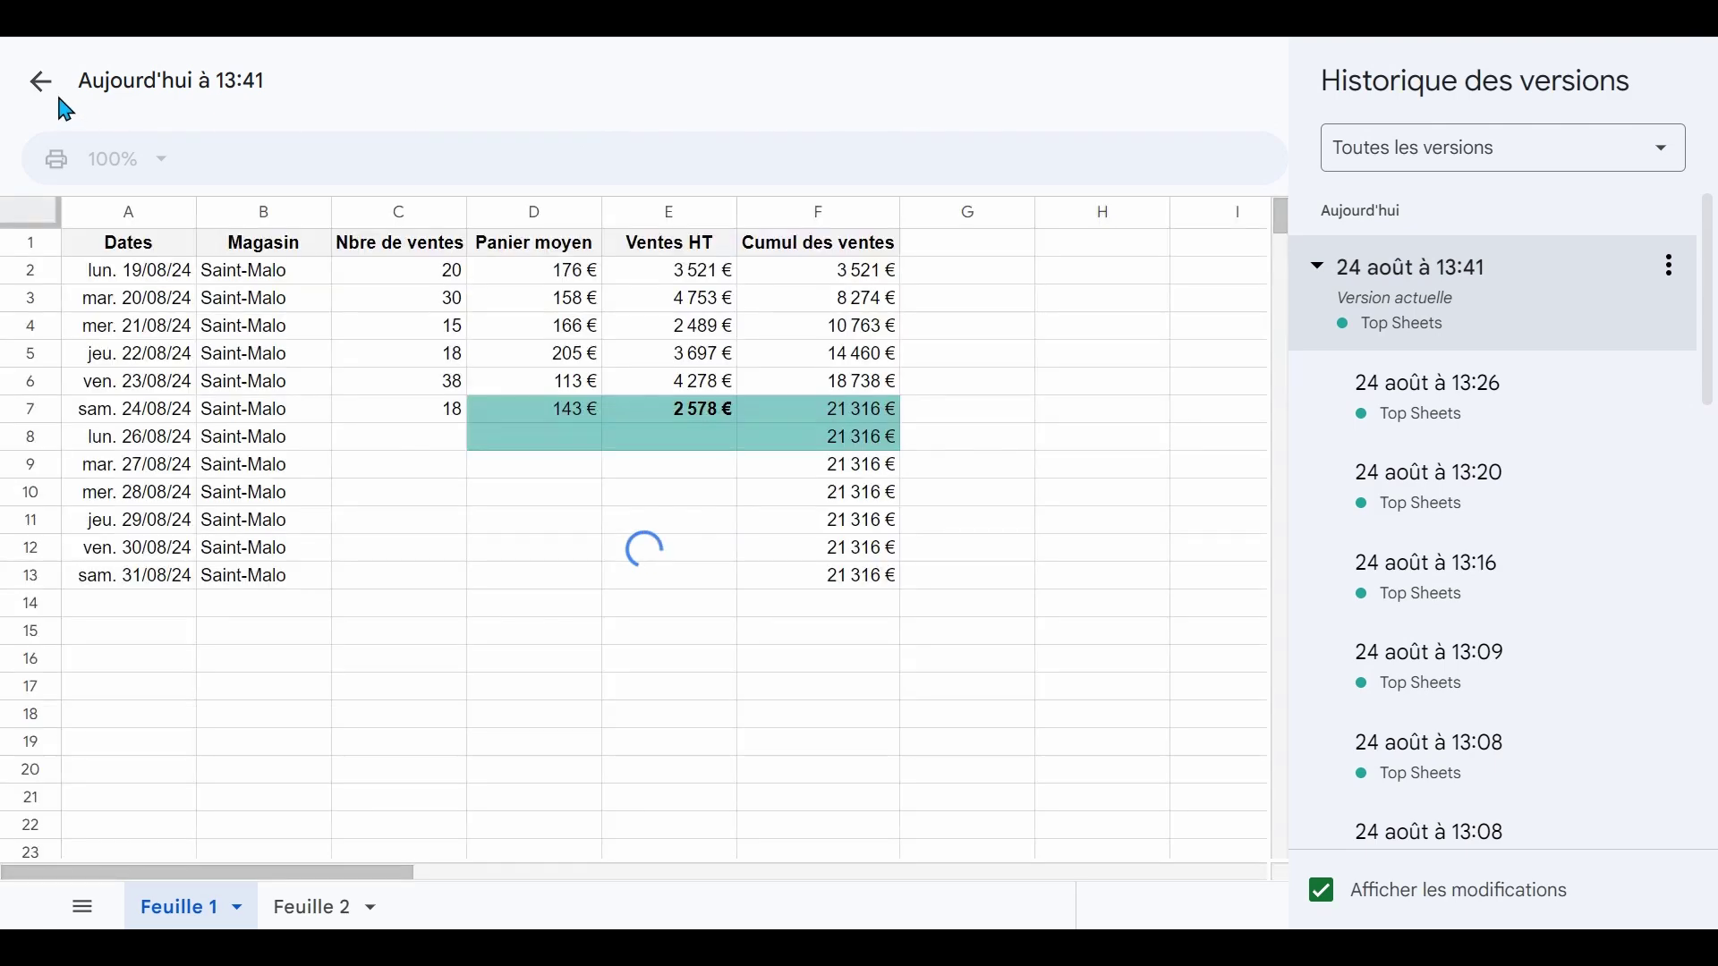
click(45, 98)
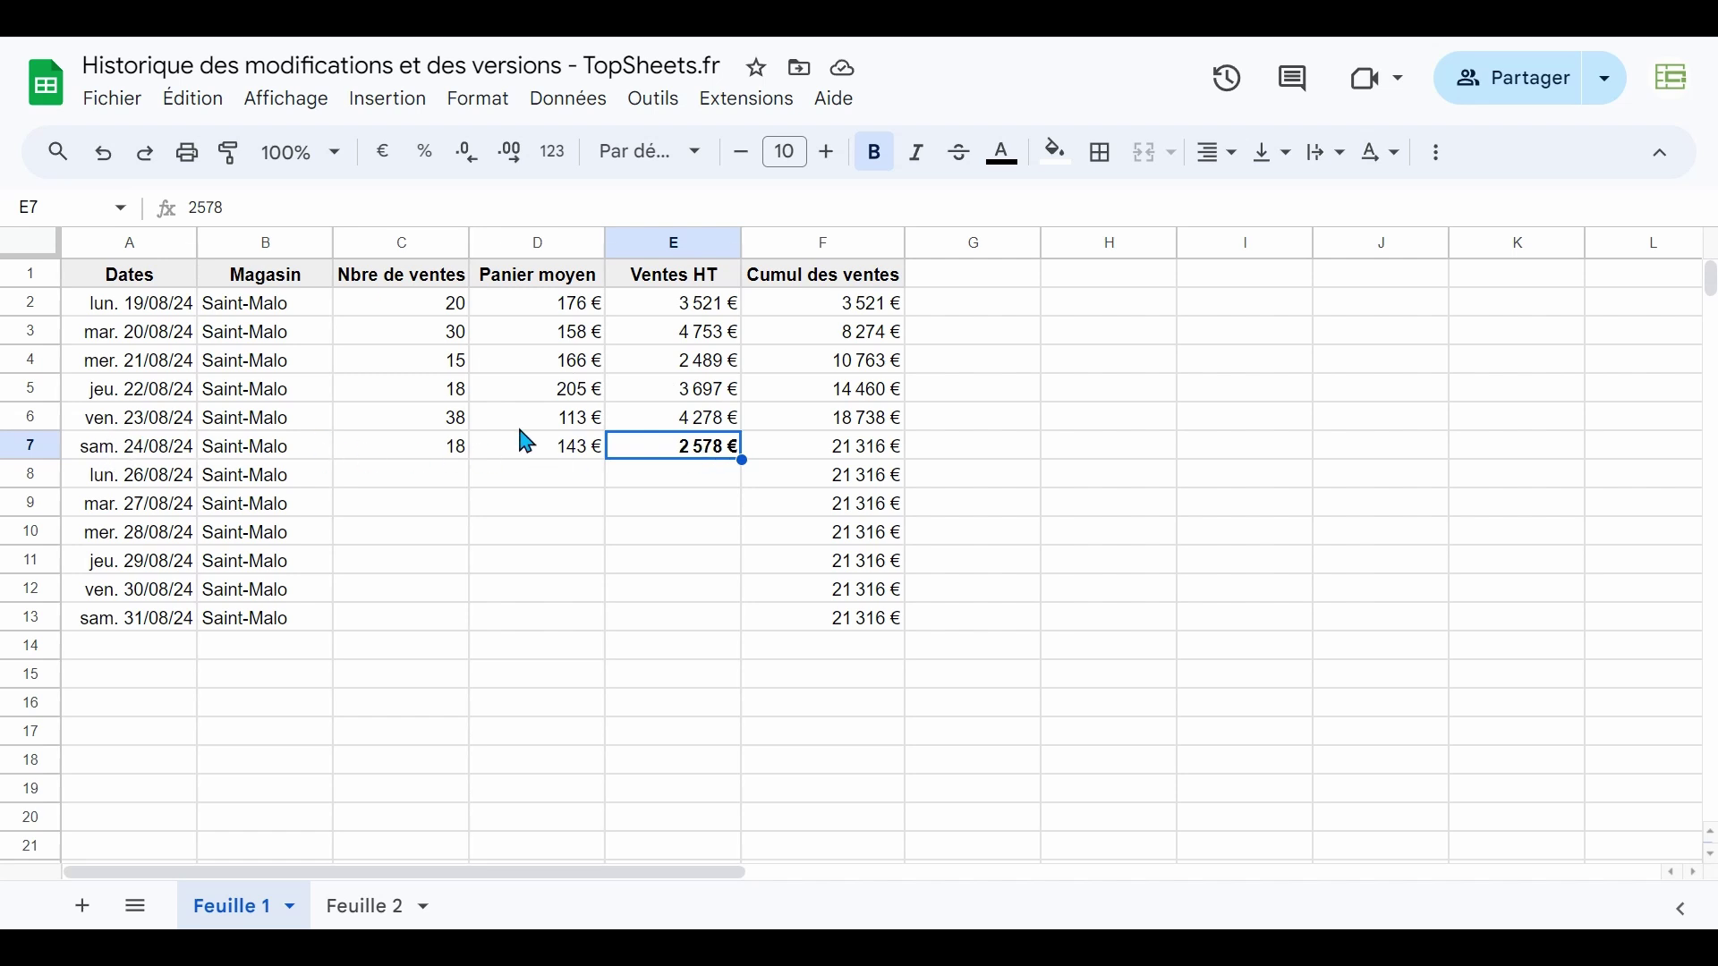
Name the current version of the spreadsheet "Fin de semaine" and save the name.
click(113, 100)
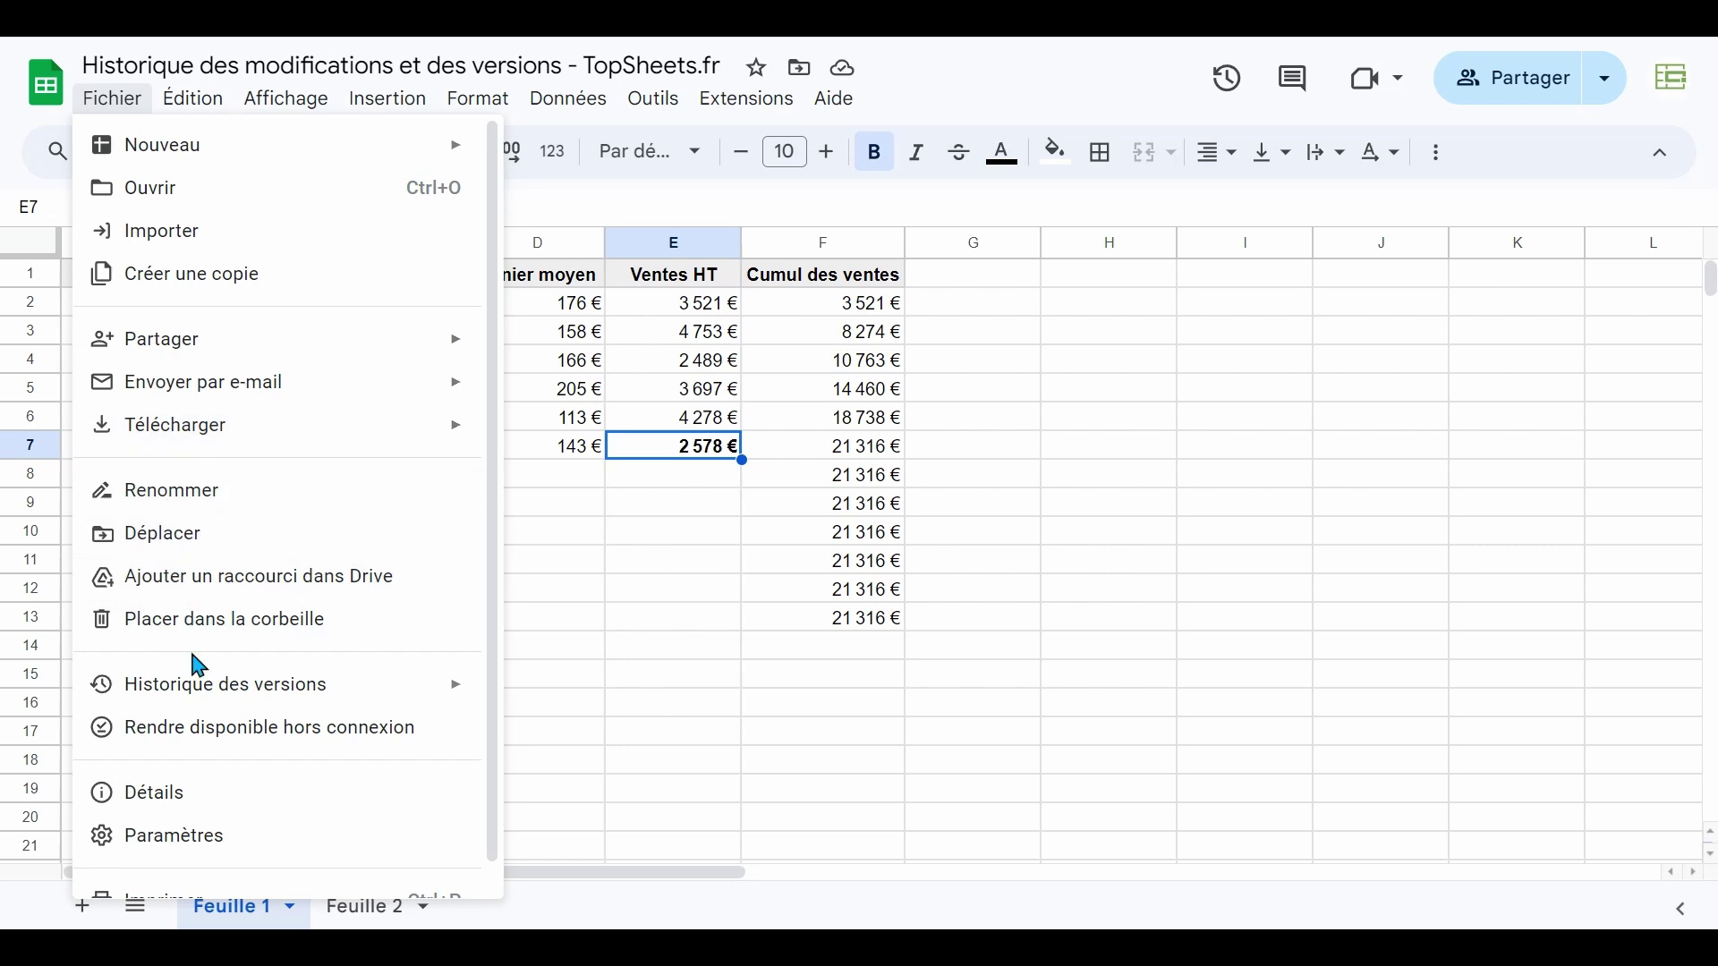
mouse_move(201, 687)
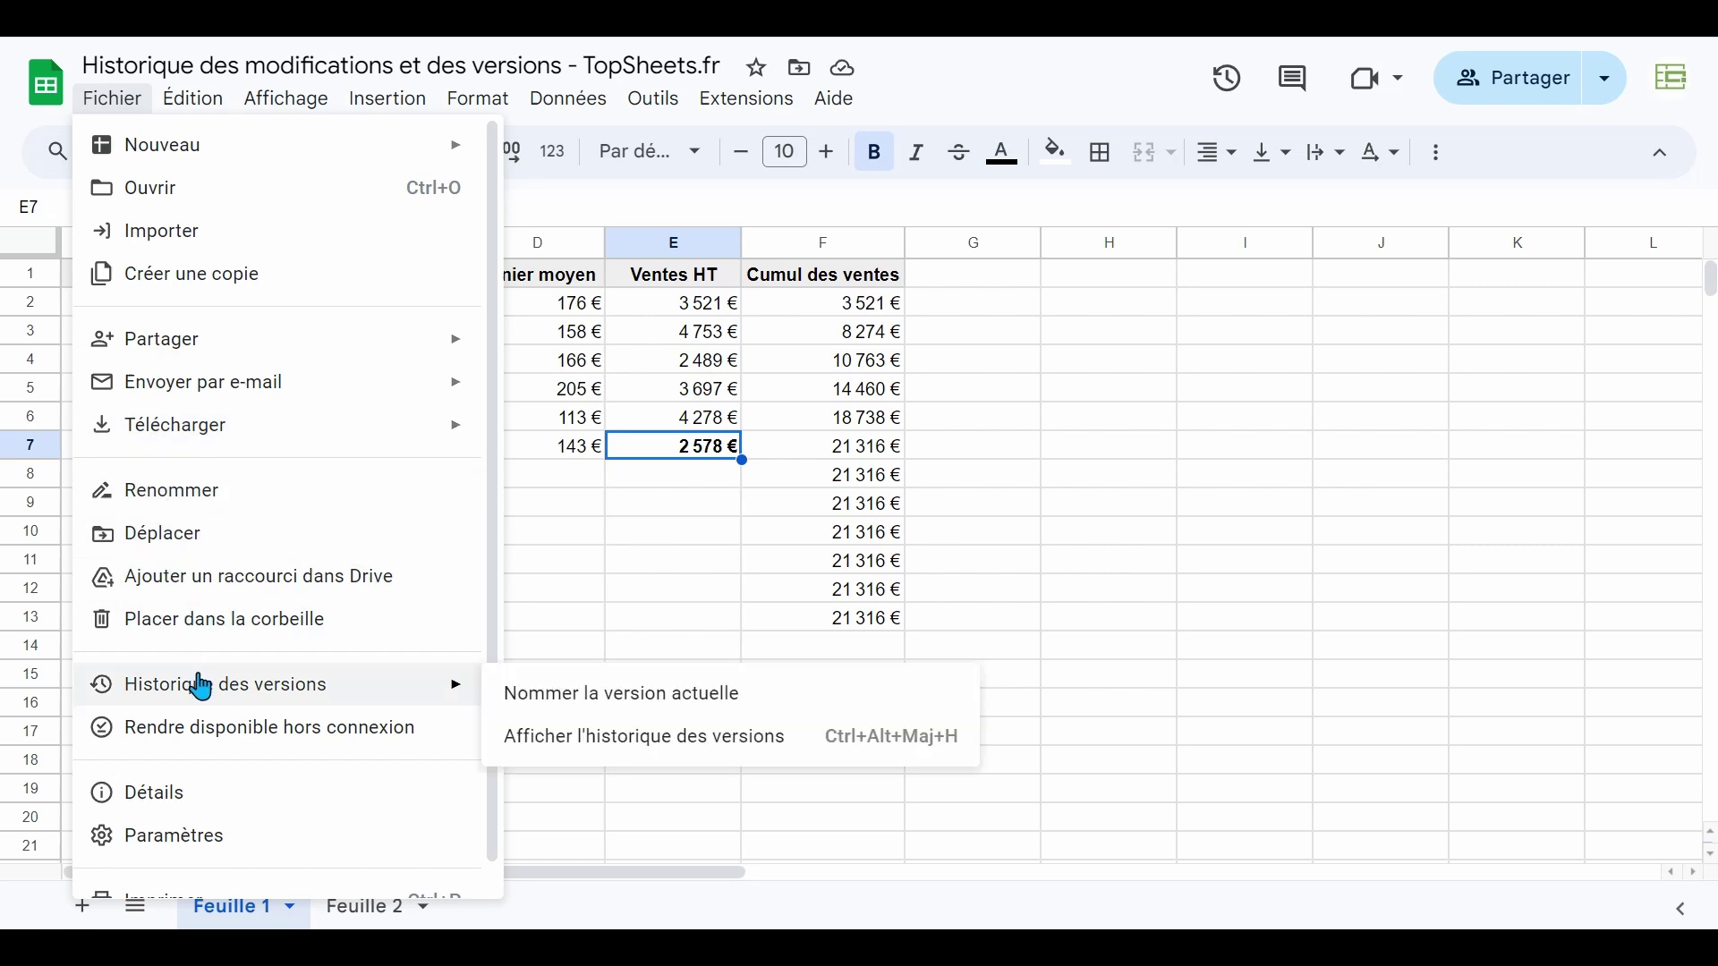
click(563, 697)
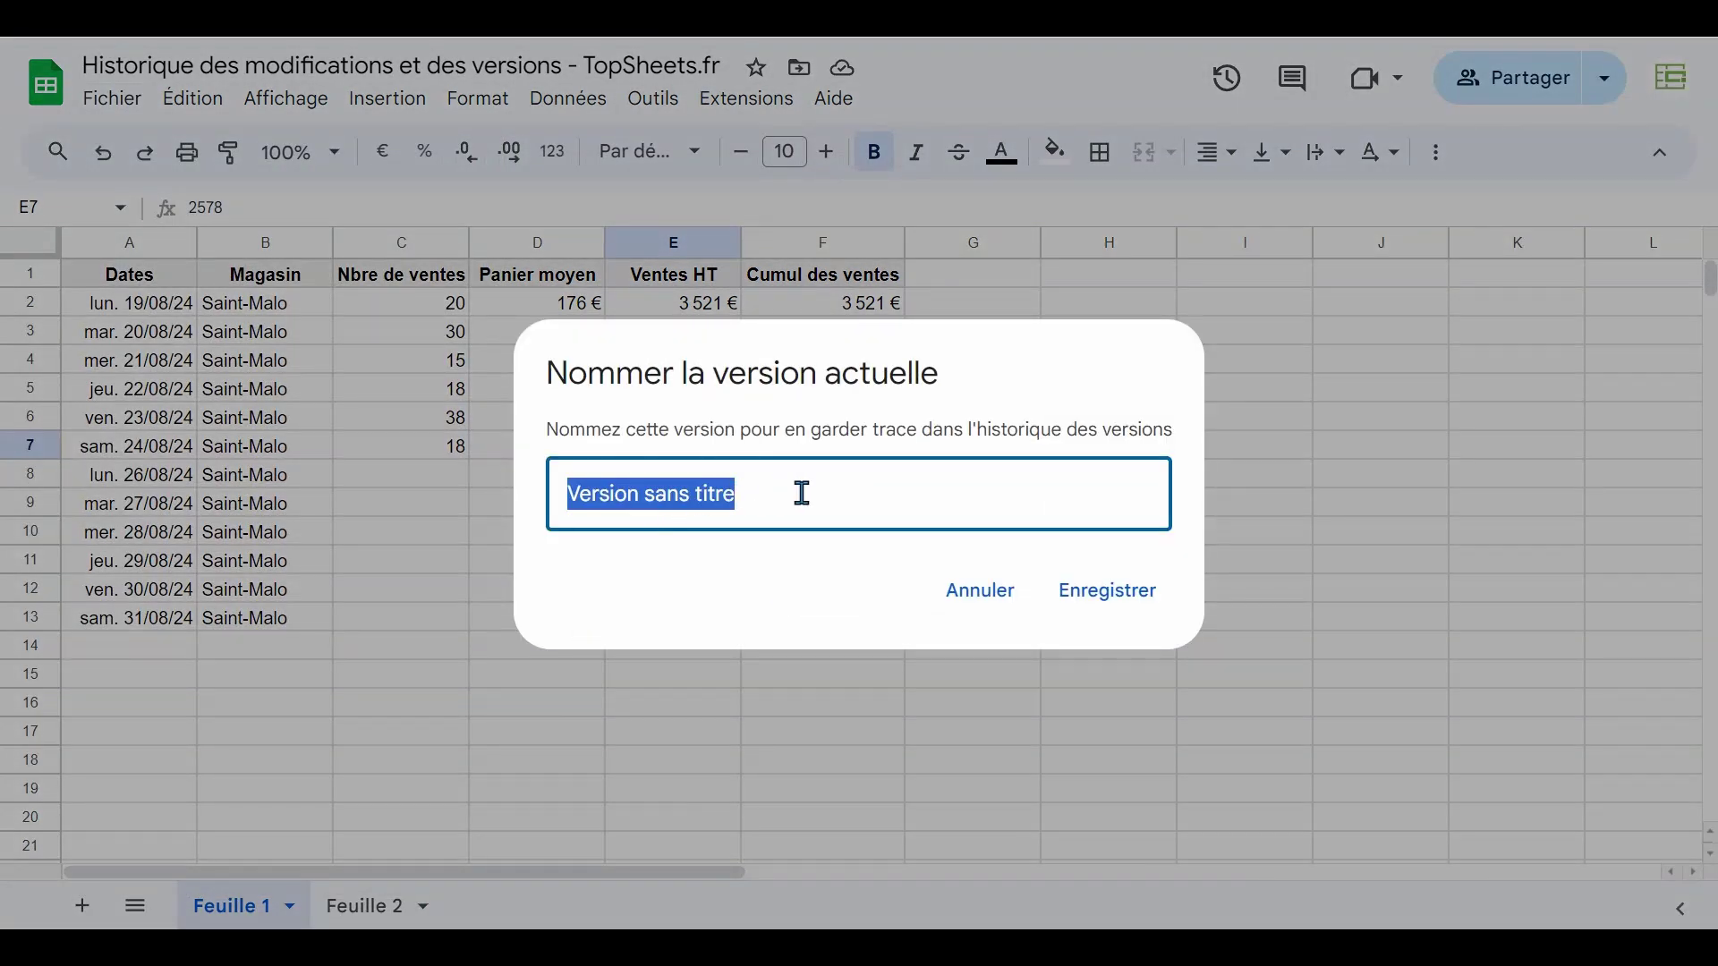
text(Fin)
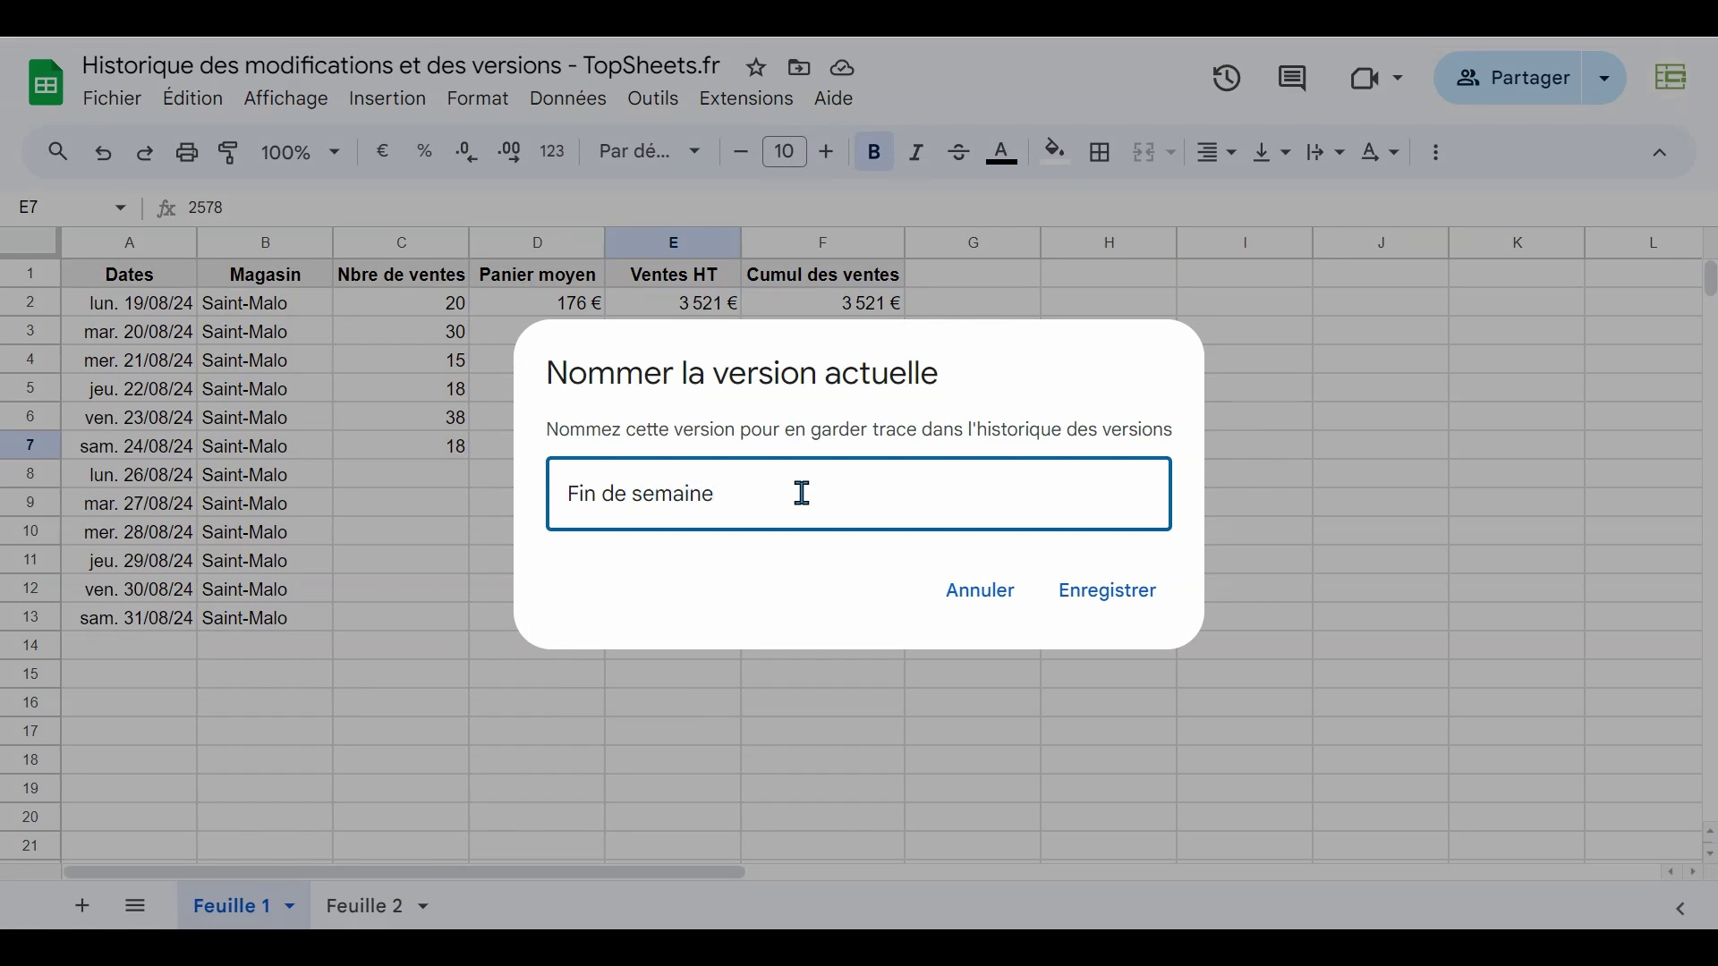
text( de semaine)
click(1152, 603)
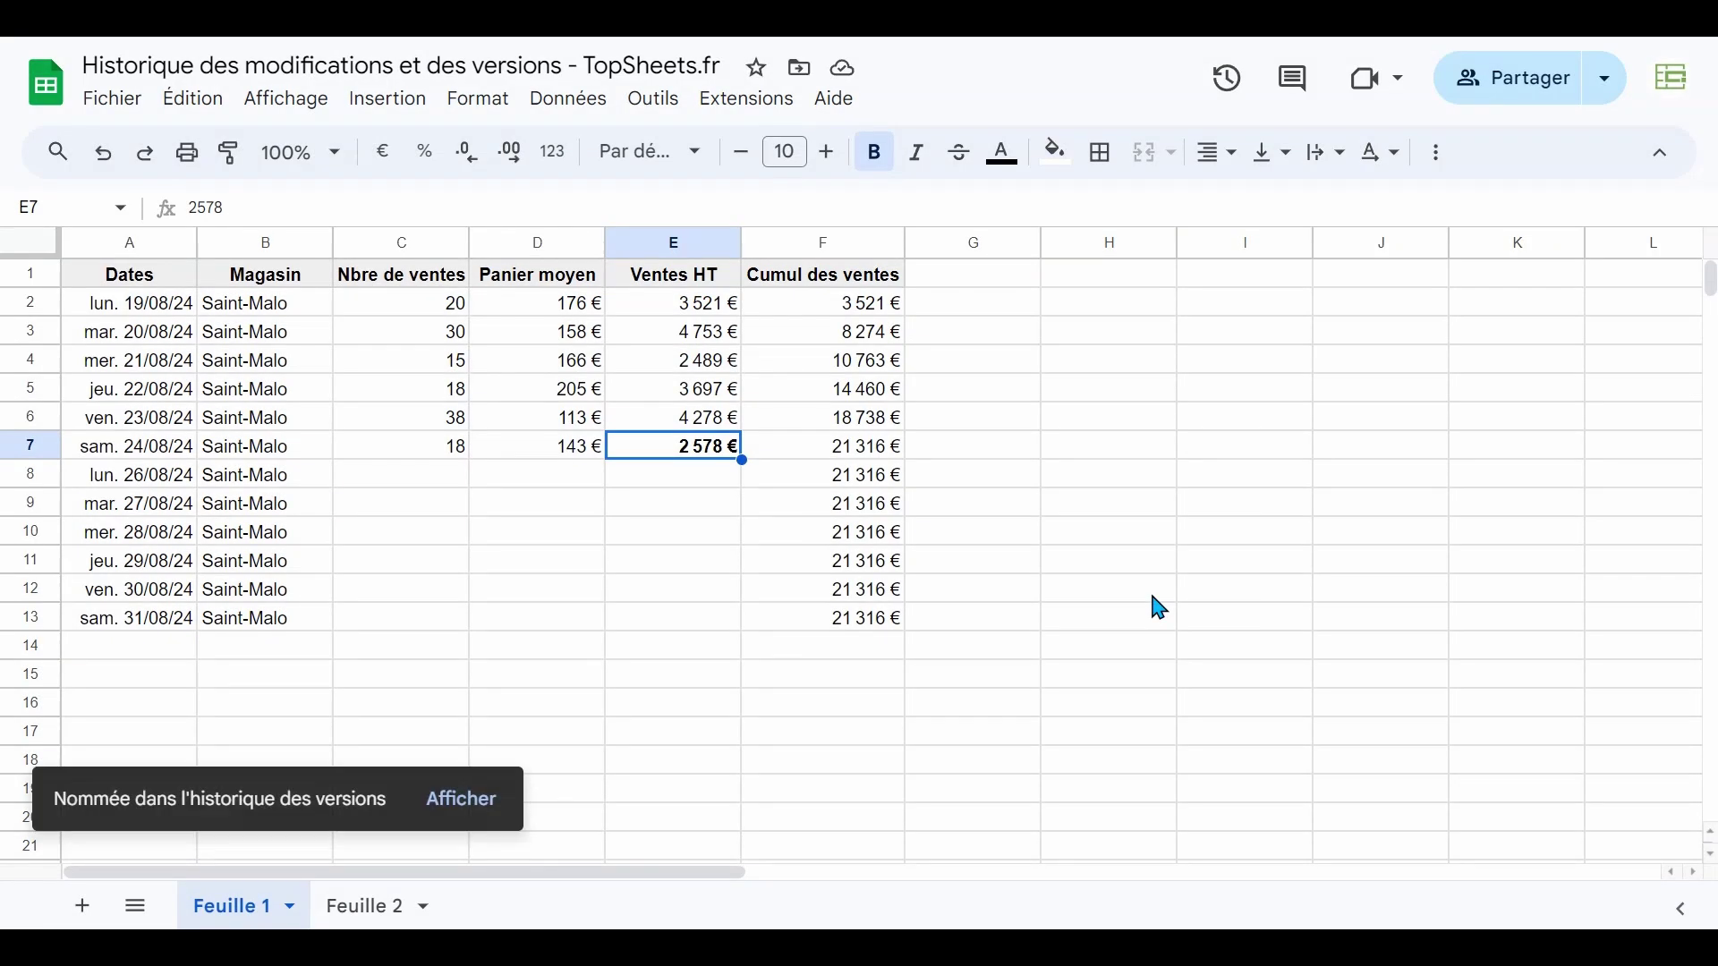
Review the detailed versions under "Fin de semaine" in the version history, filter the list to named versions only, and leave the history.
click(1231, 89)
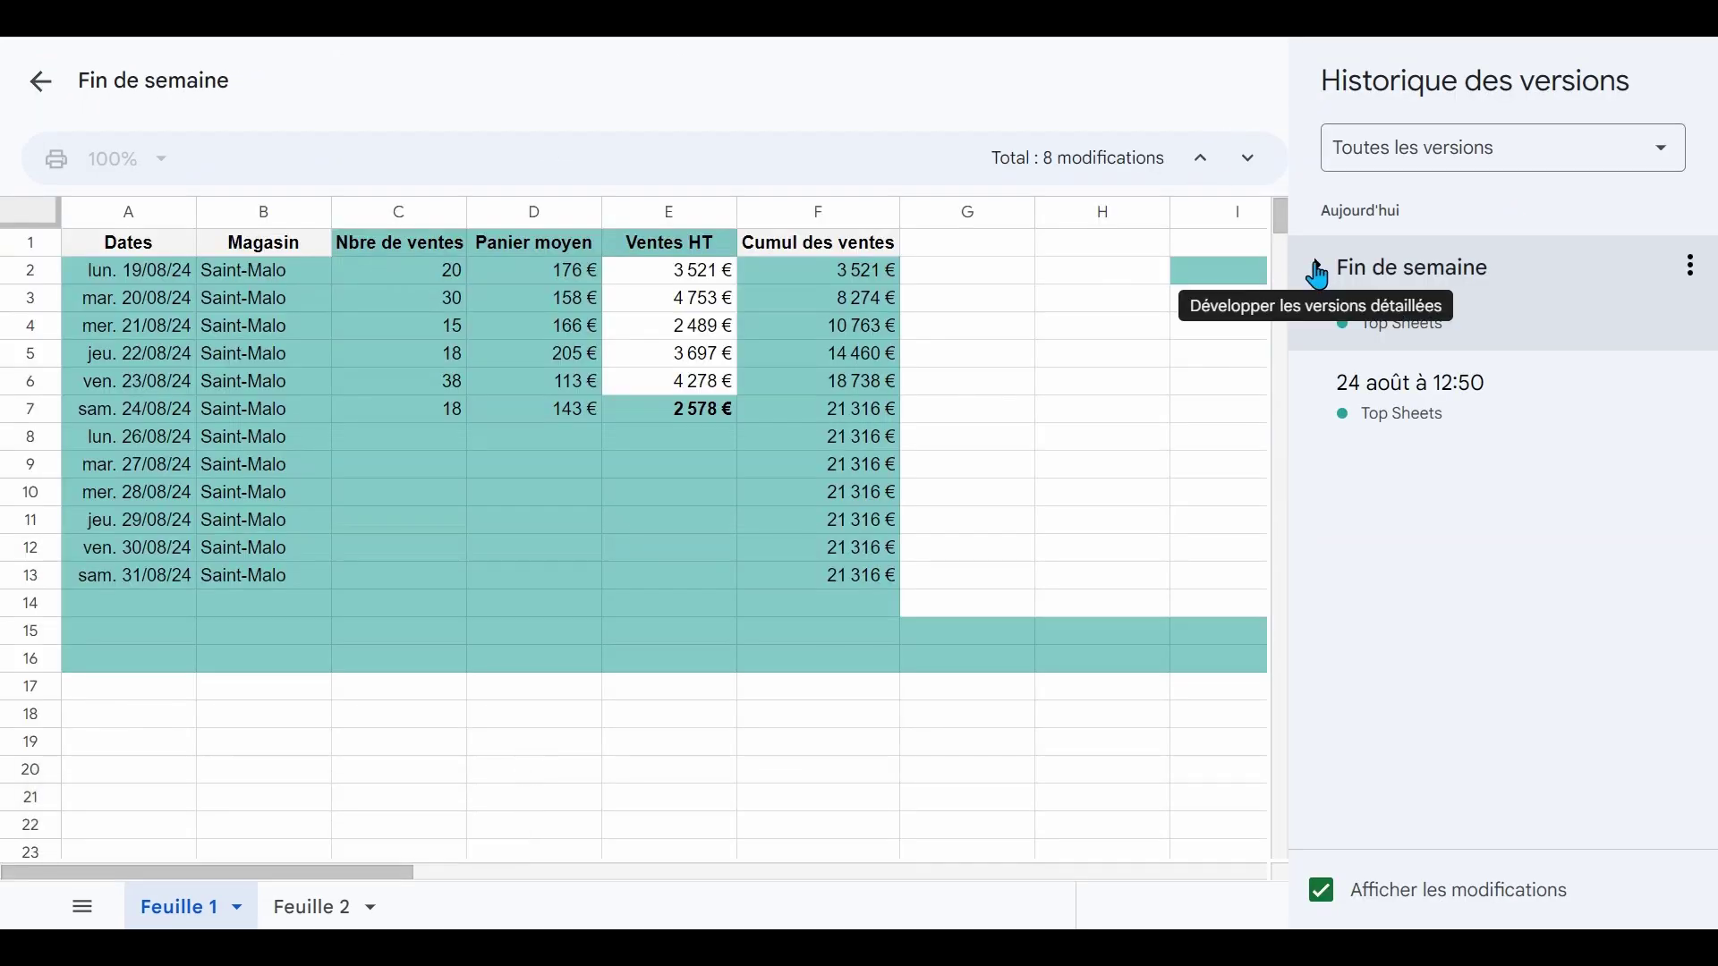
click(1318, 271)
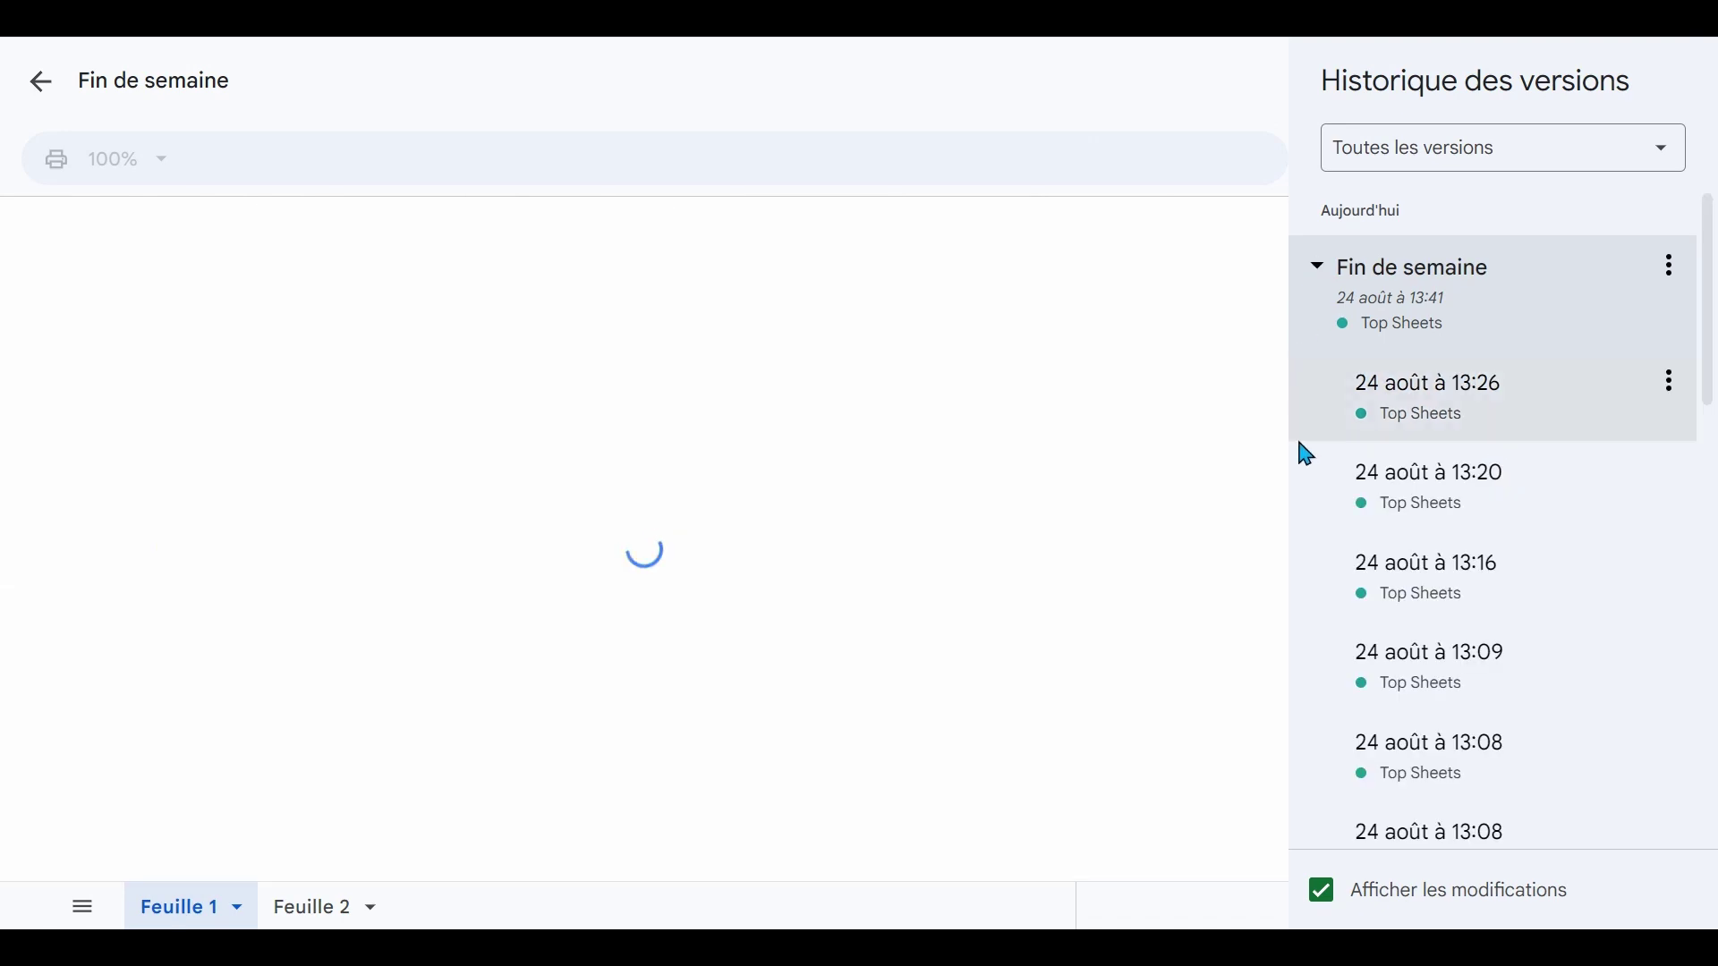
click(1321, 269)
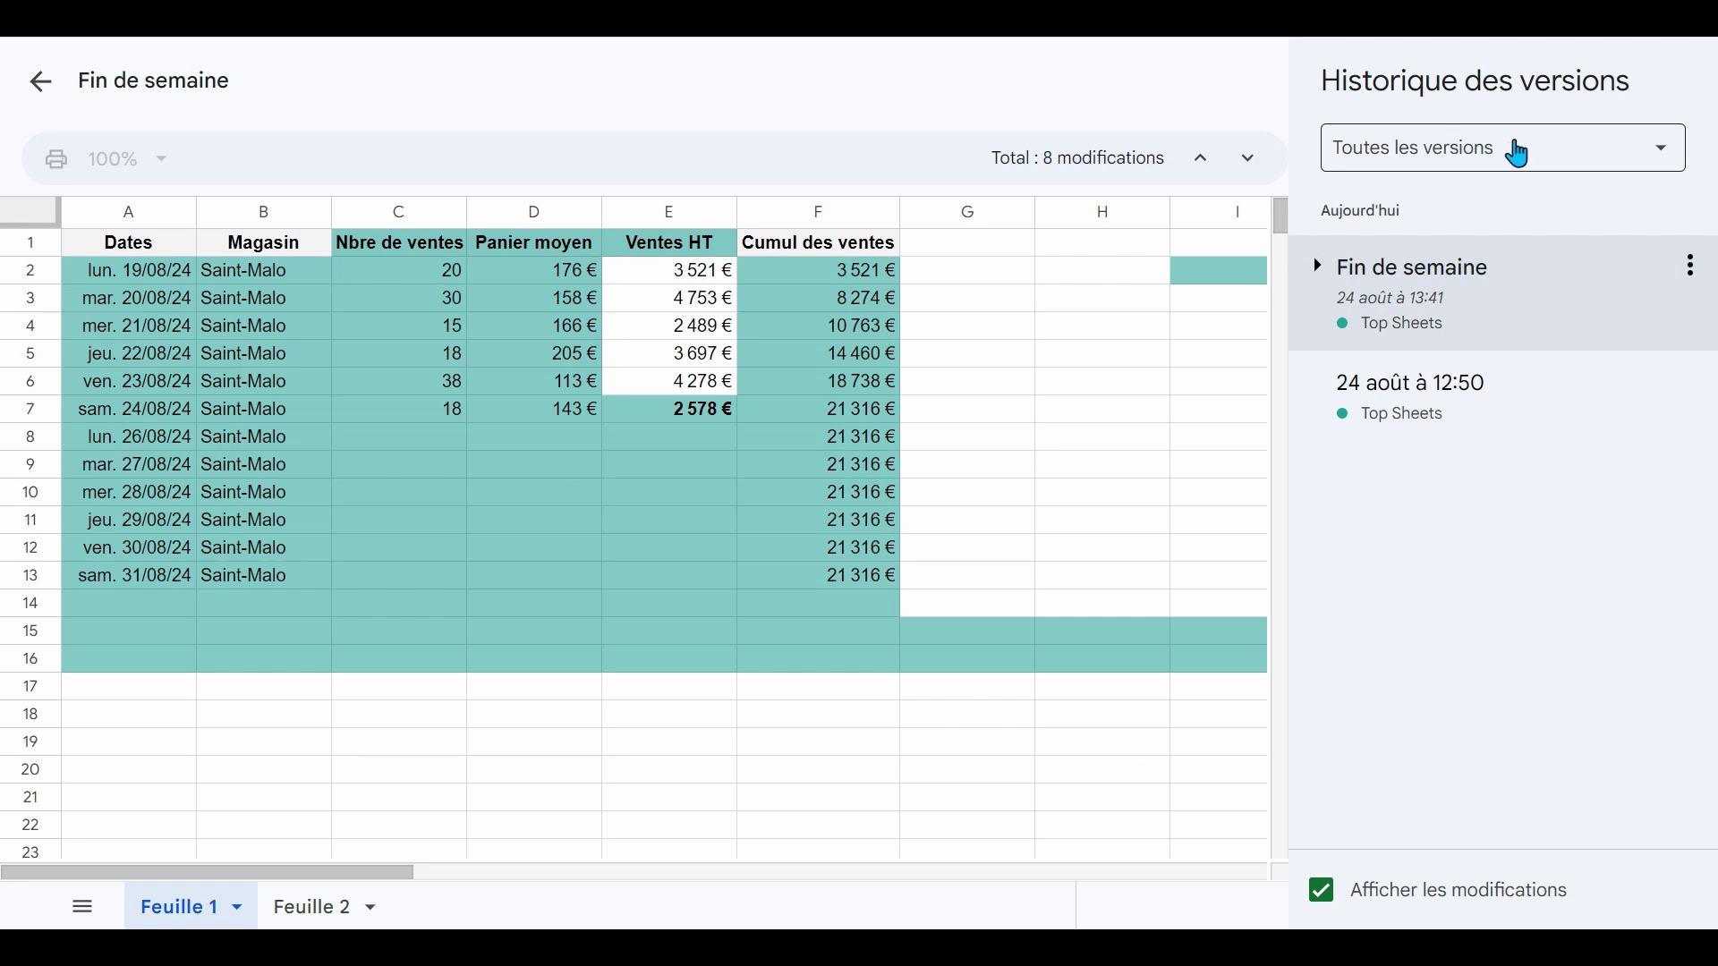
click(1658, 152)
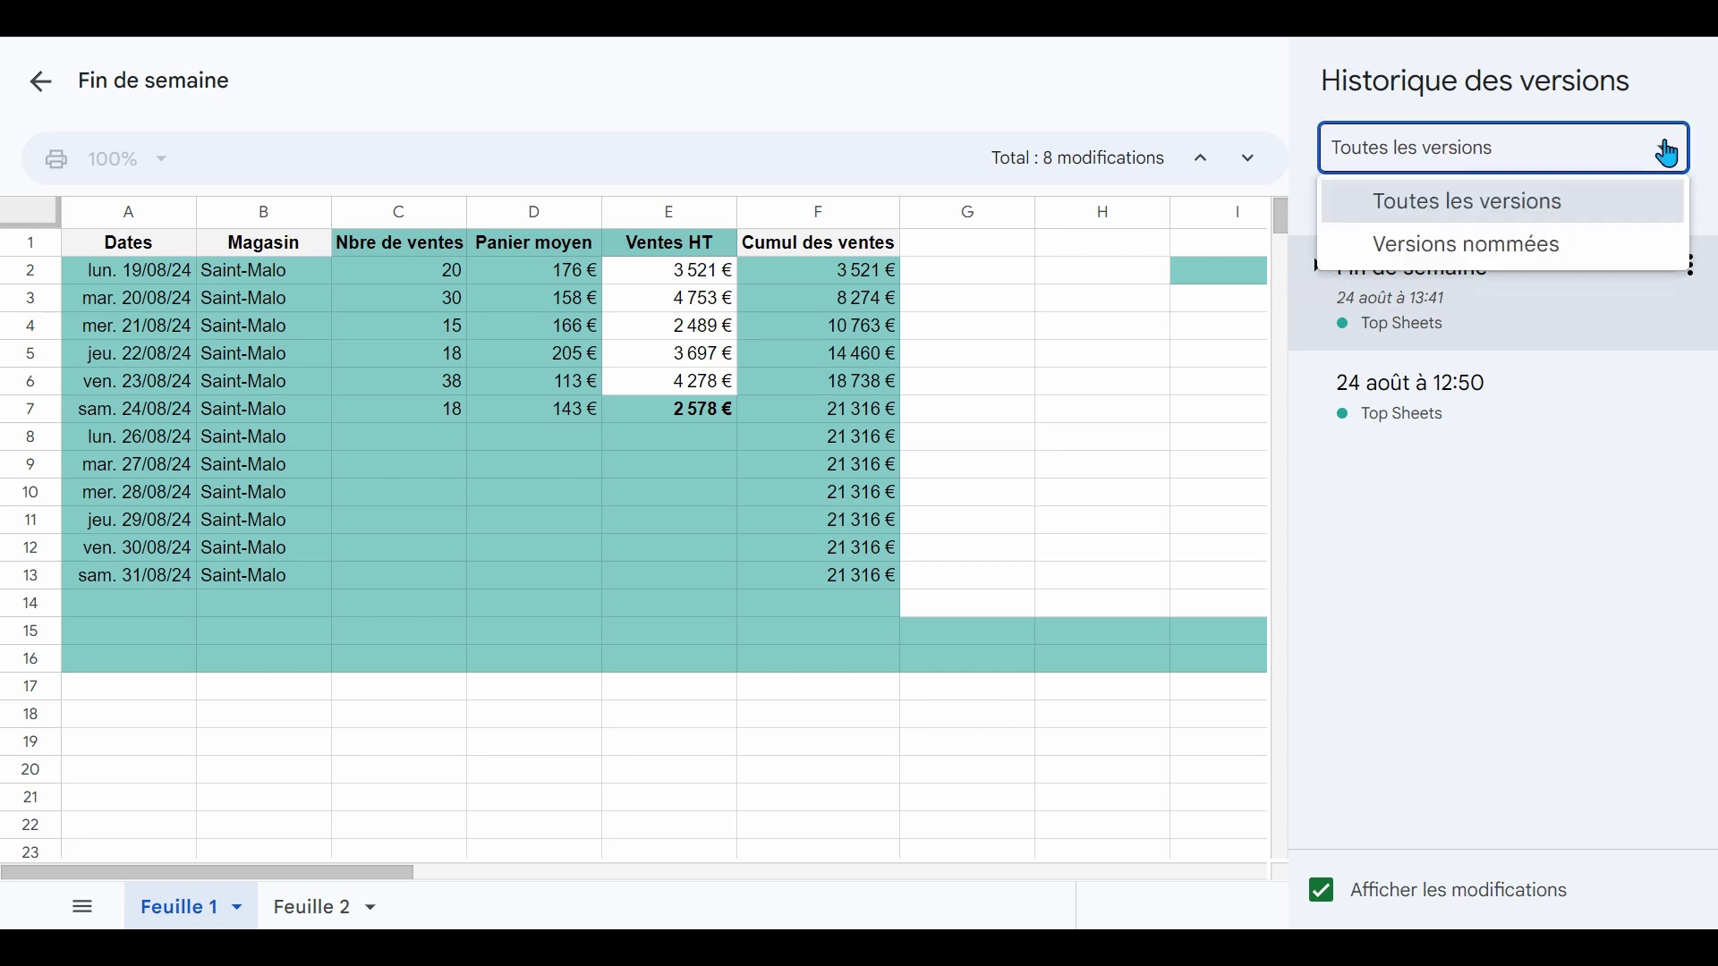
click(1536, 243)
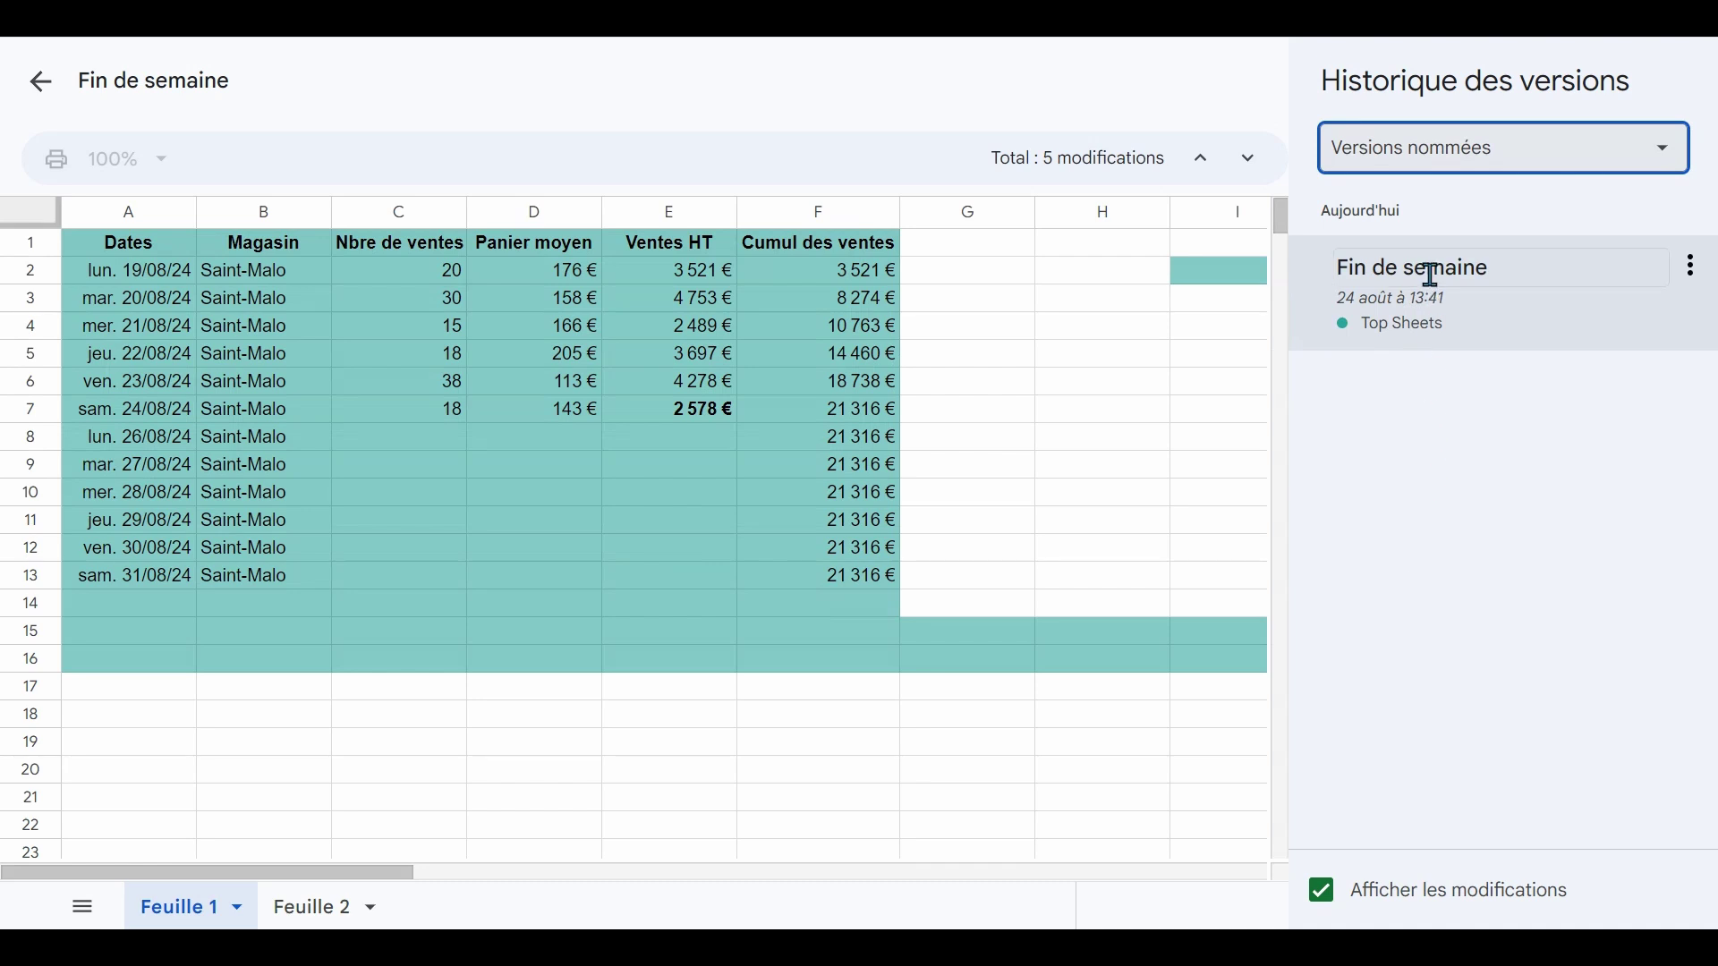
click(40, 90)
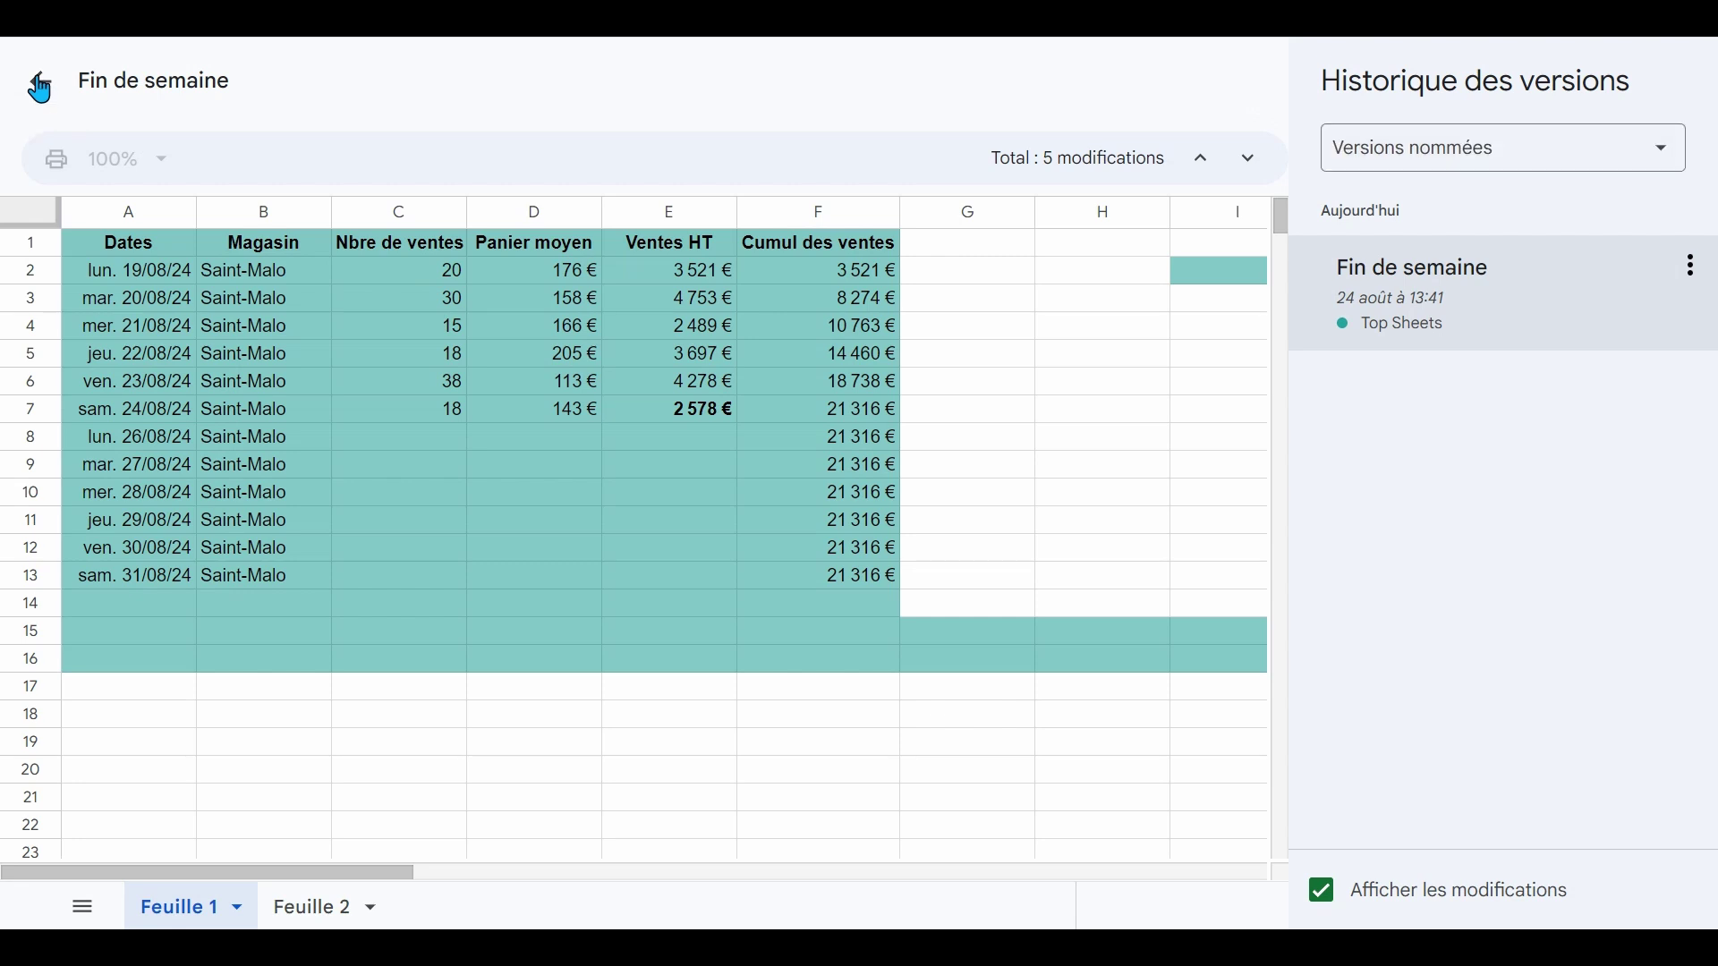